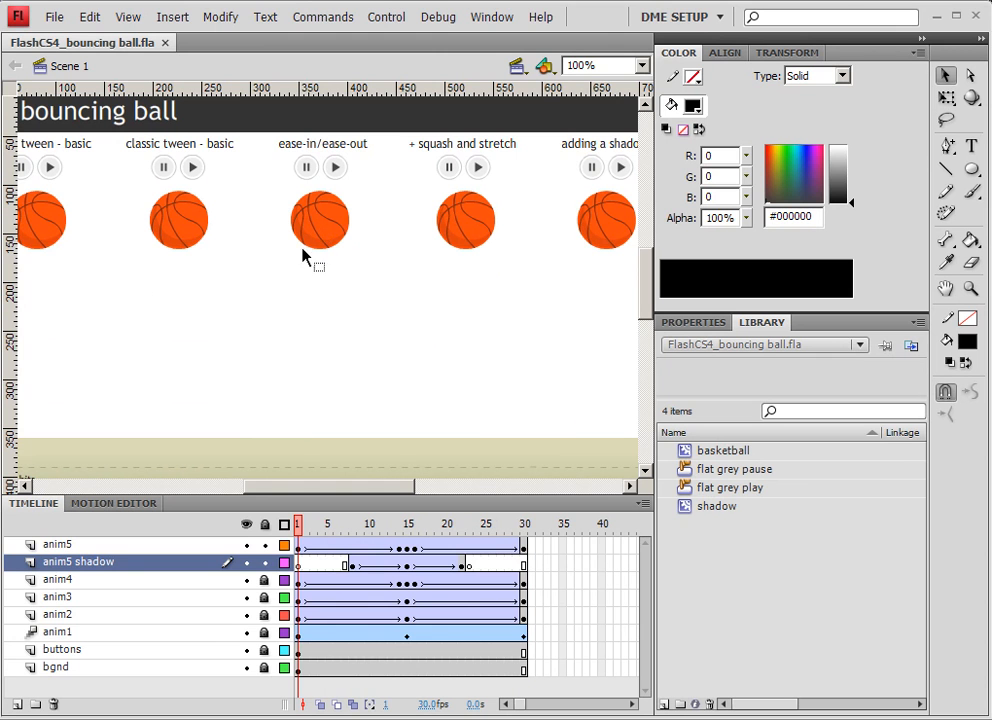
Select the anim2 layer and unlock it.
left_click(304, 632)
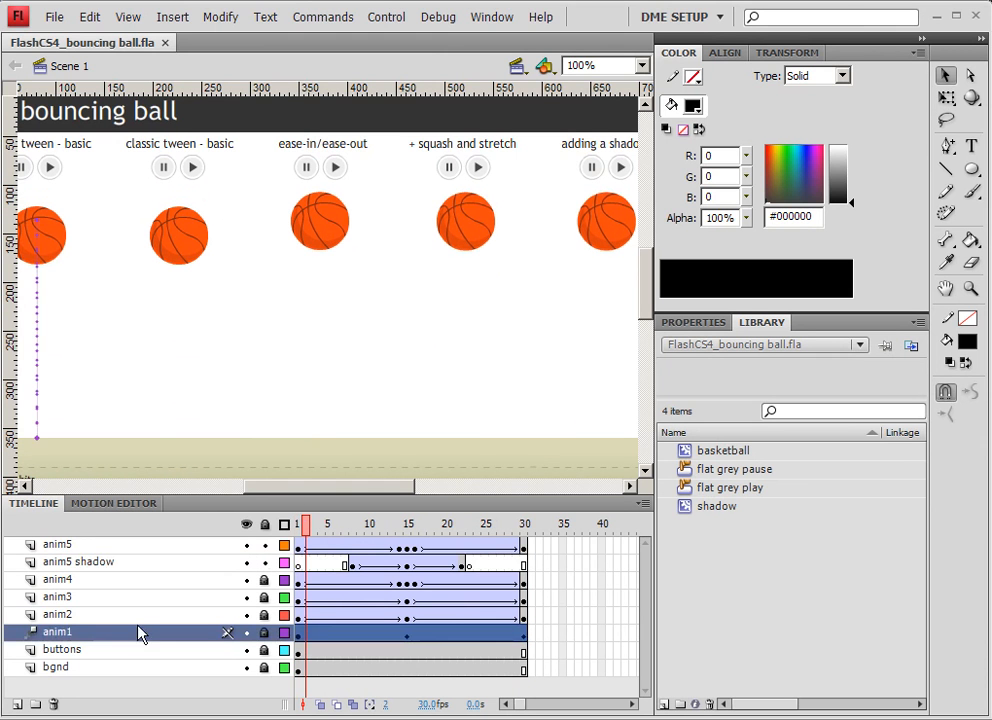
left_click_drag(124, 327, 237, 321)
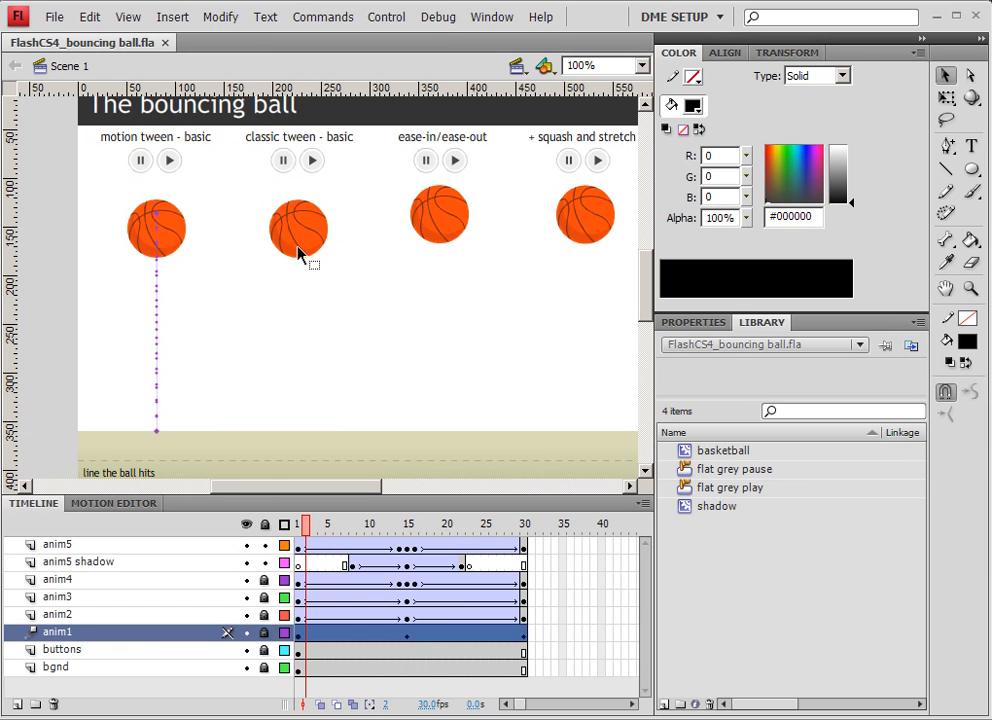
left_click(299, 616)
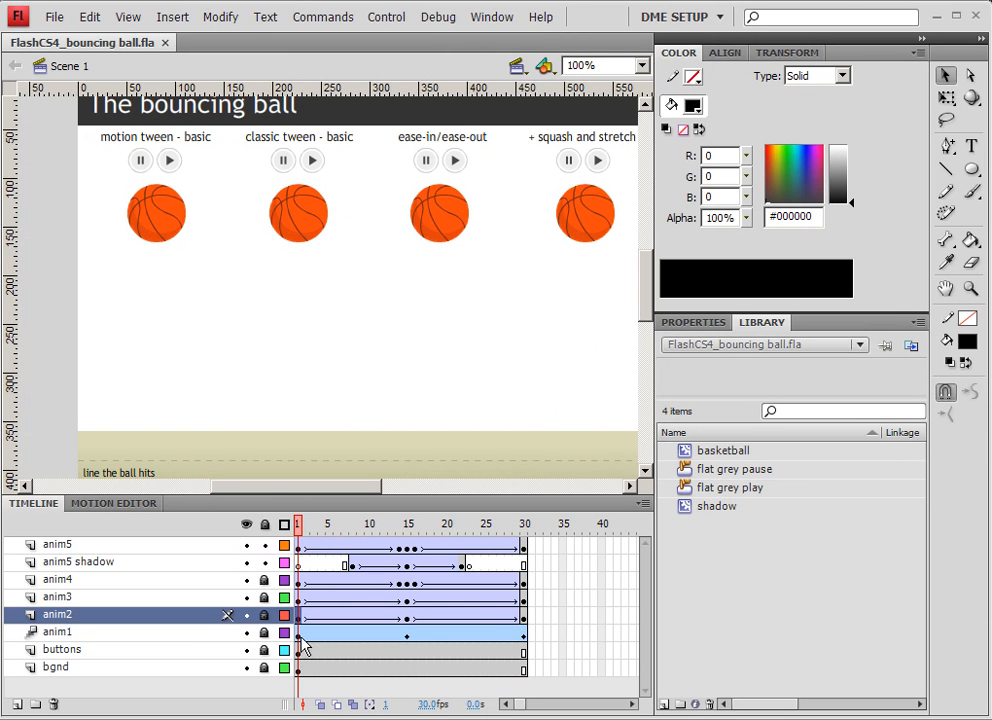
left_click(265, 615)
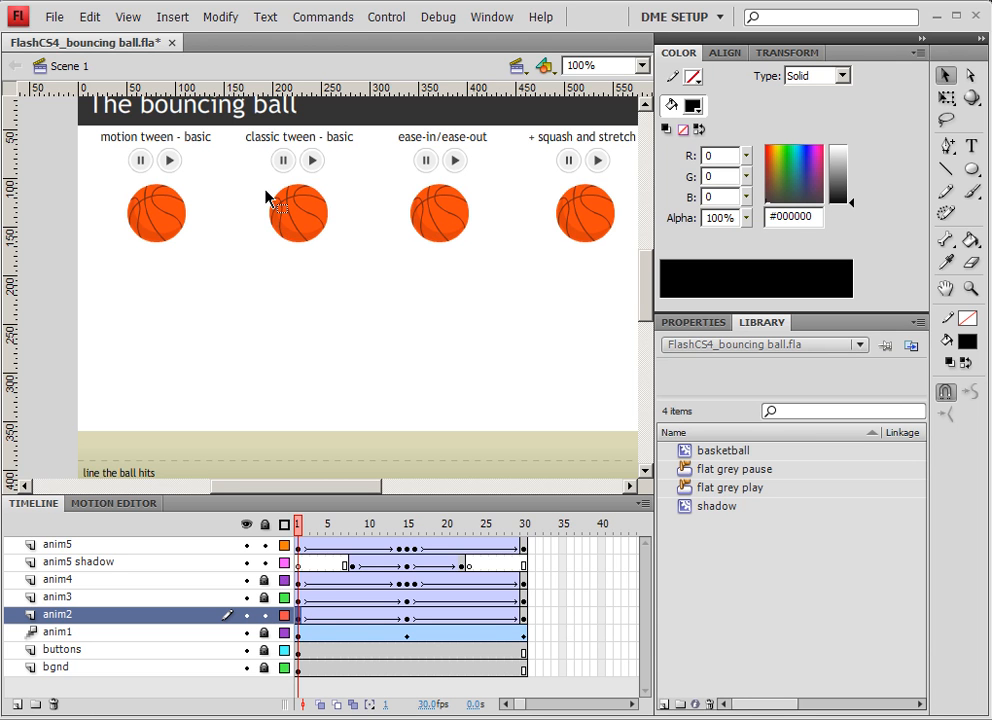
Copy all 30 frames of the anim2 layer's classic tween.
left_click_drag(520, 618, 302, 627)
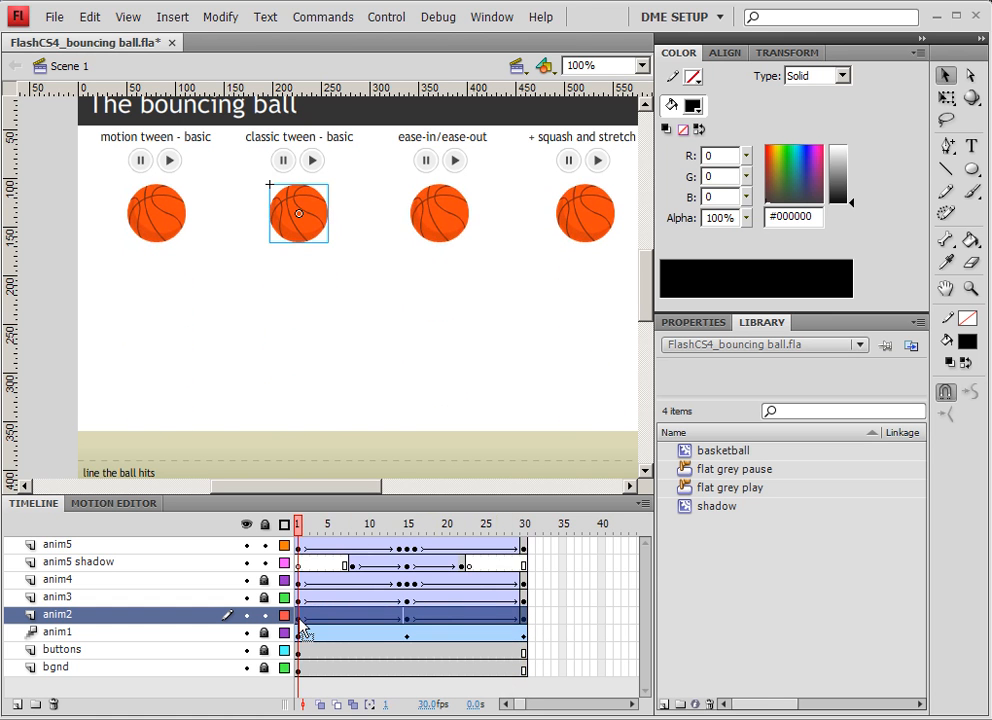
right_click(302, 627)
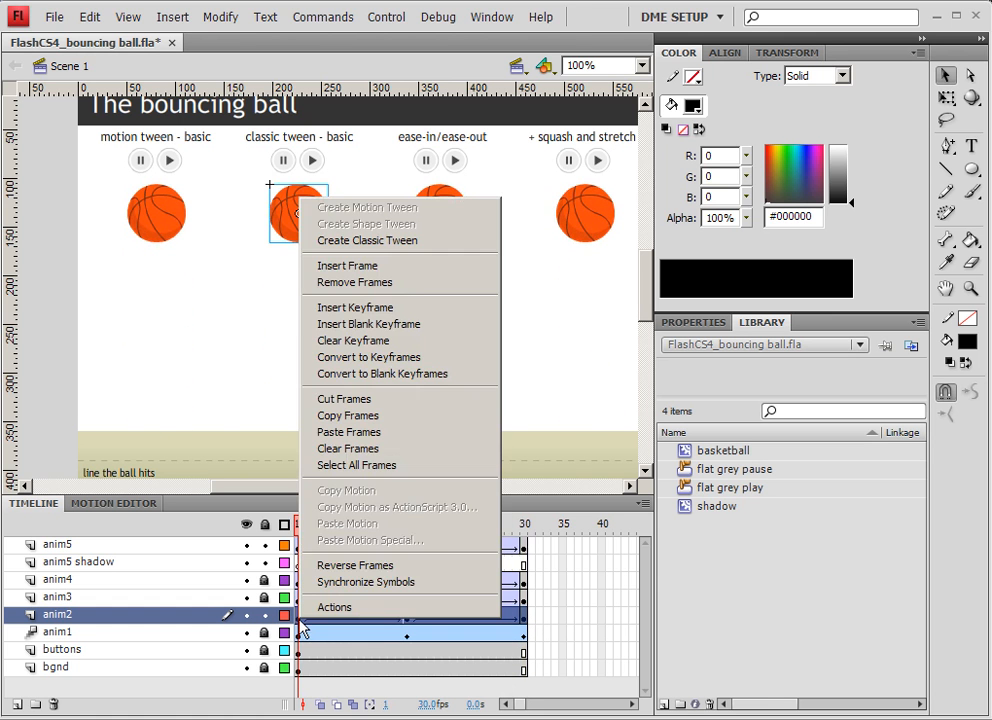
left_click(330, 415)
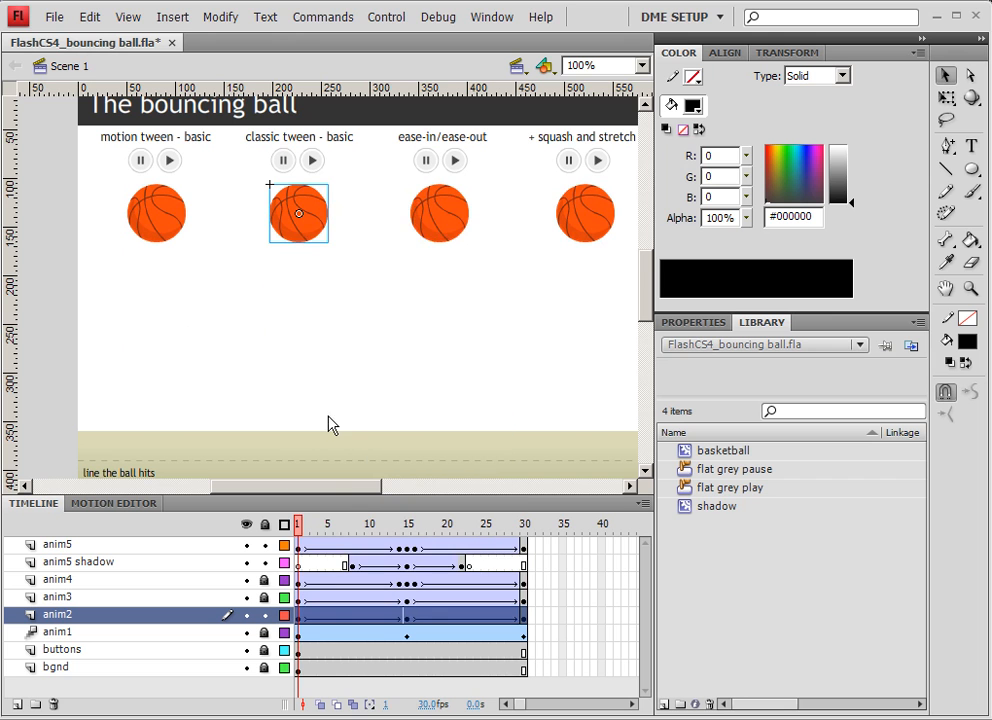
Convert the classic tween ball on the stage into a movie clip symbol named anim2.
right_click(310, 233)
left_click(393, 709)
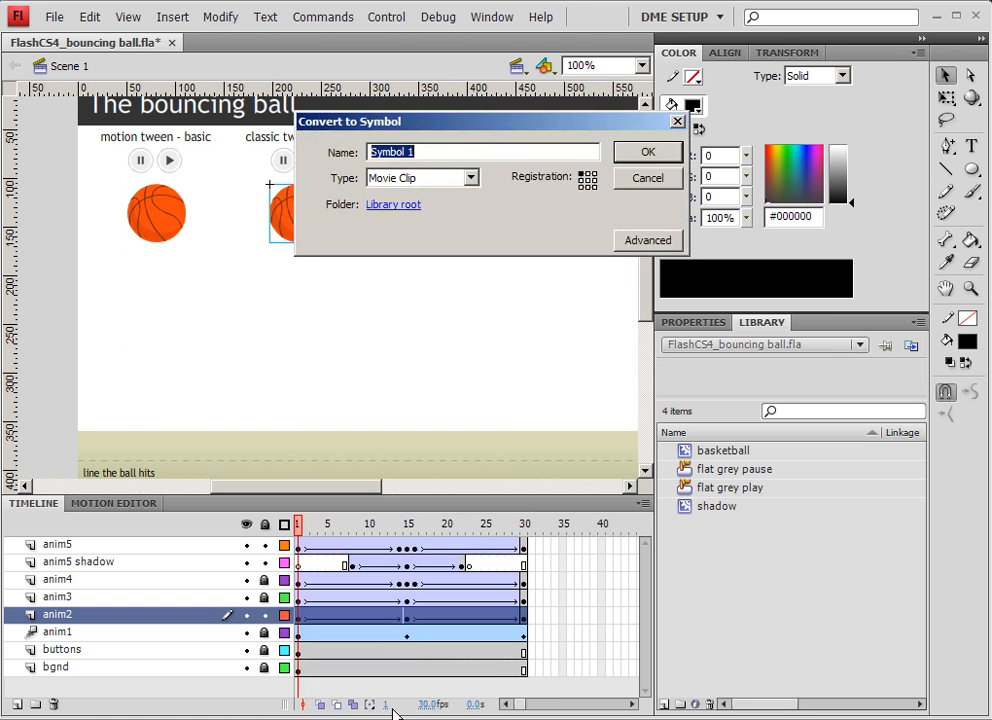
type("anim2")
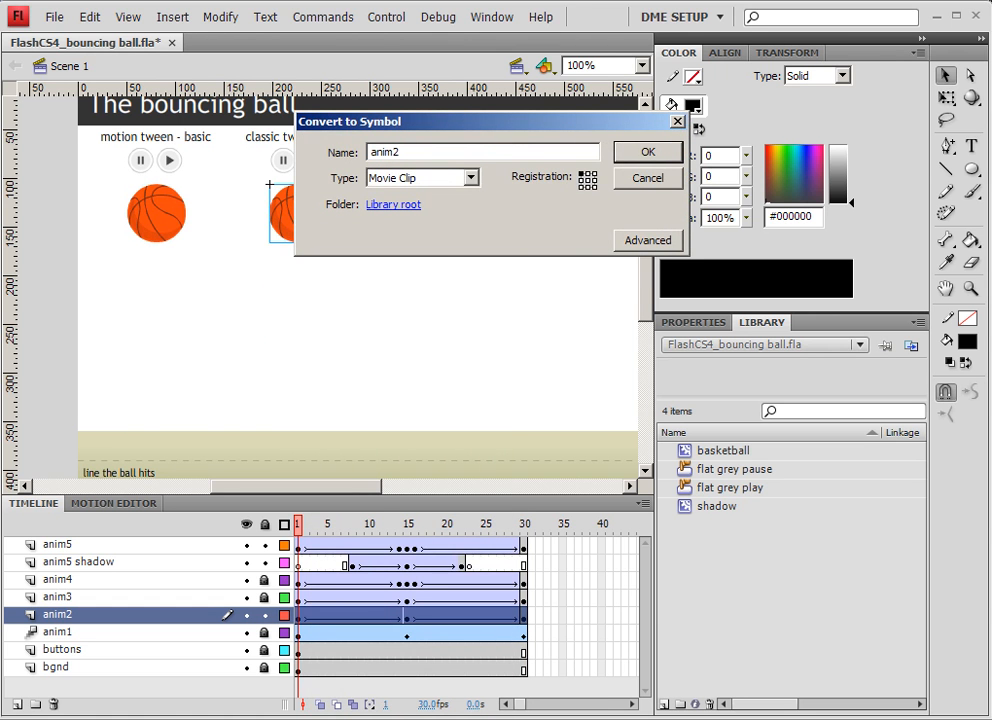
key("Return")
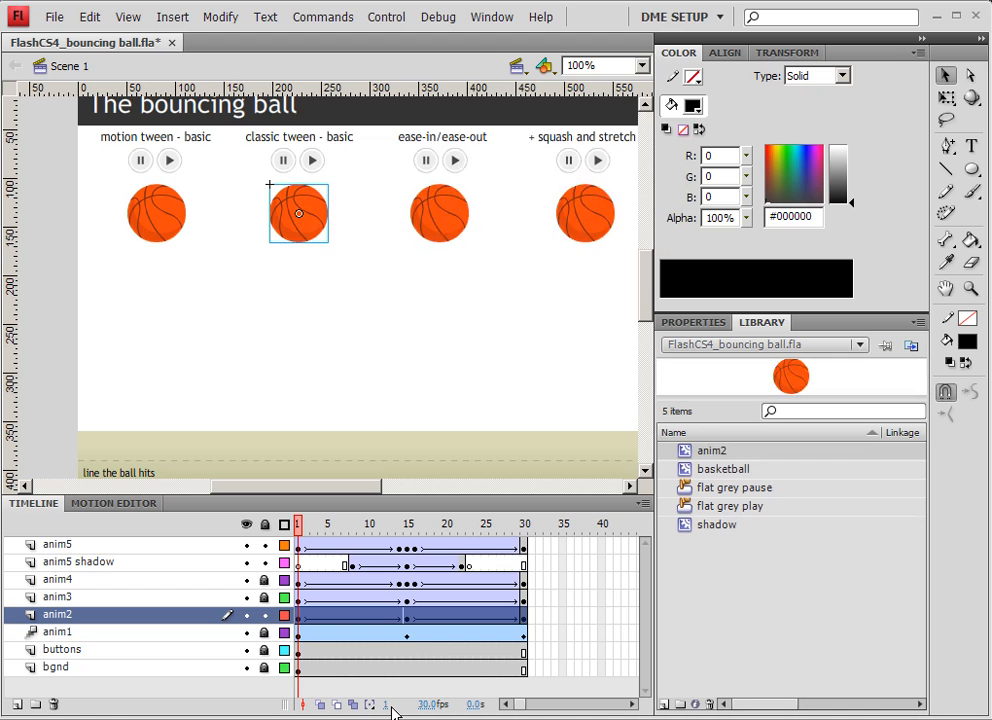
Open the anim2 symbol and paste the copied frames into its Layer 1.
double_click(317, 228)
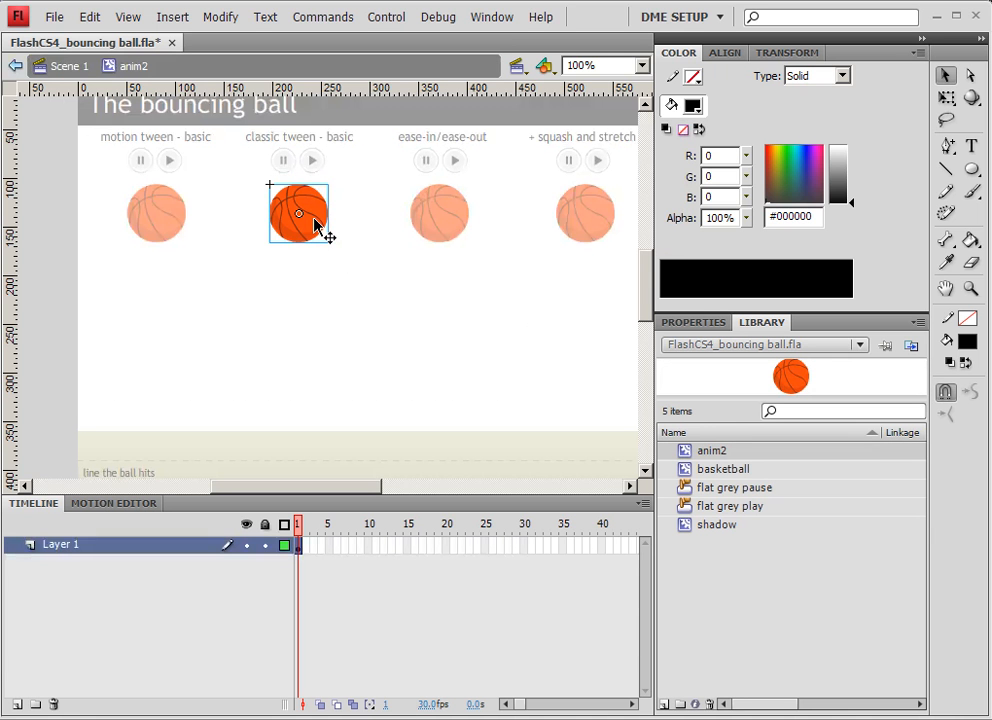
right_click(300, 546)
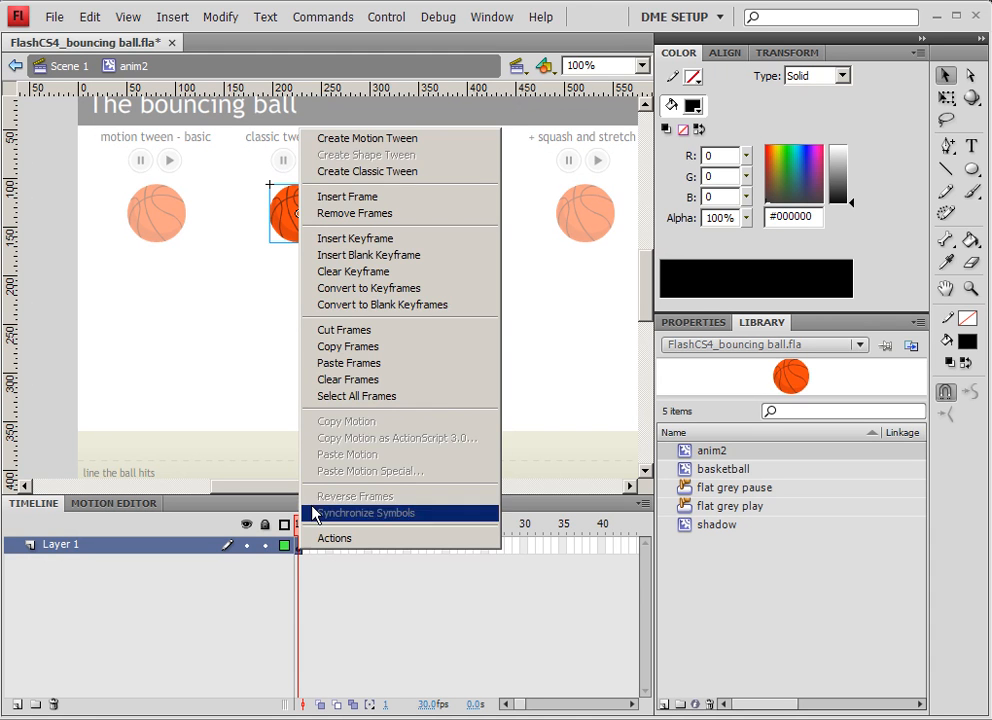
left_click(344, 363)
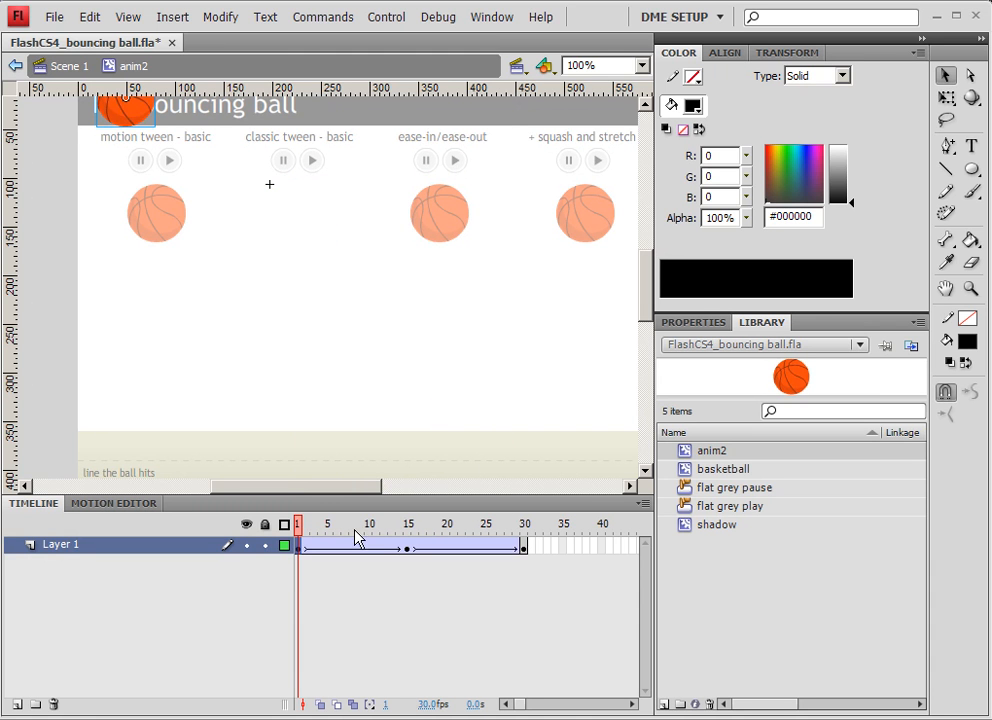
With Edit Multiple Frames spanning frames 1–30, select all the ball keyframes and move them back over the original ball position.
left_click_drag(327, 524, 250, 508)
left_click(355, 706)
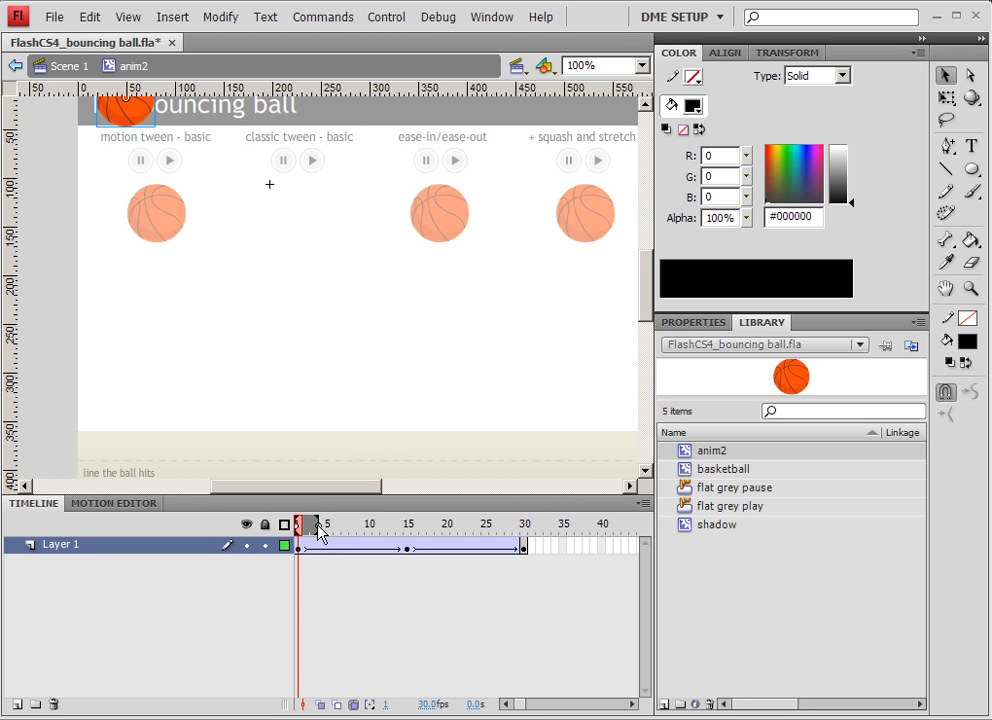
left_click_drag(318, 531, 528, 535)
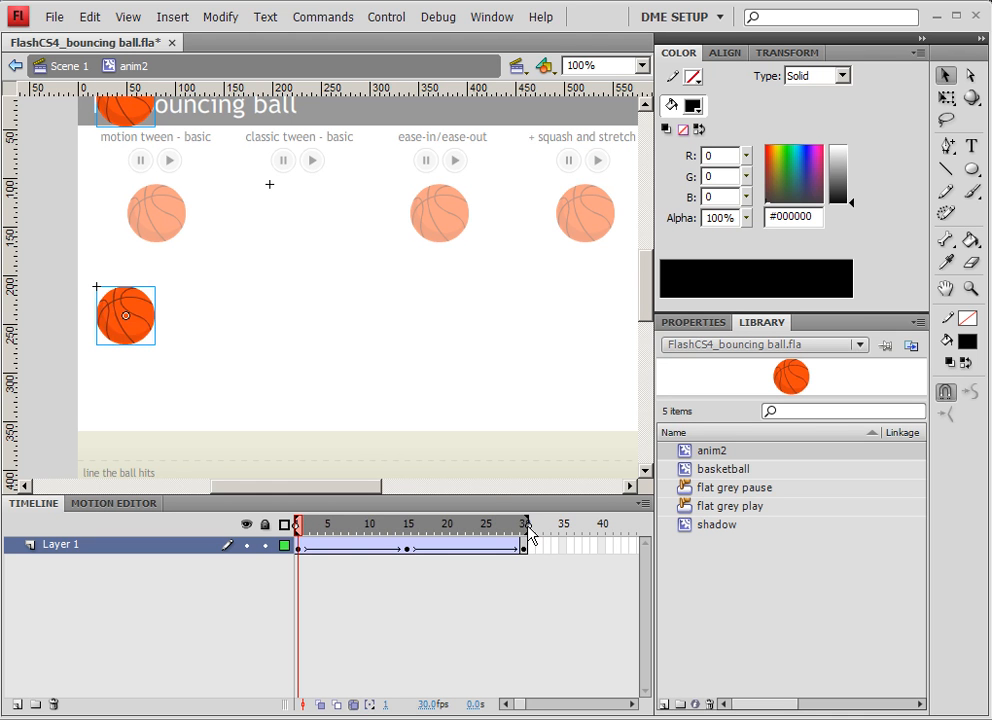
left_click_drag(284, 407, 55, 103)
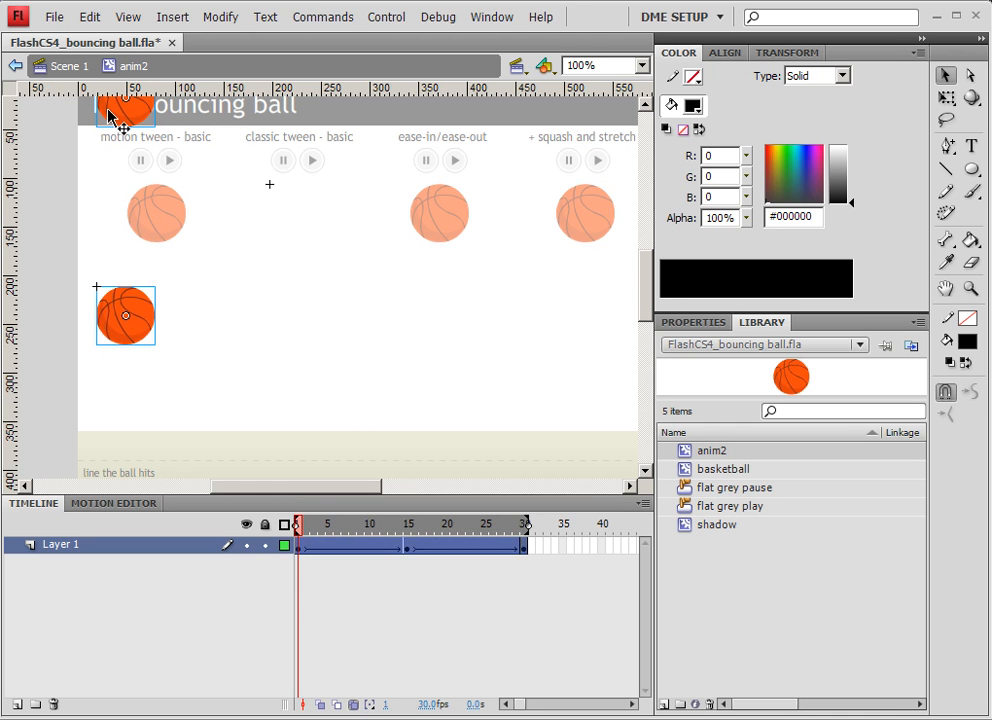
left_click_drag(119, 118, 286, 229)
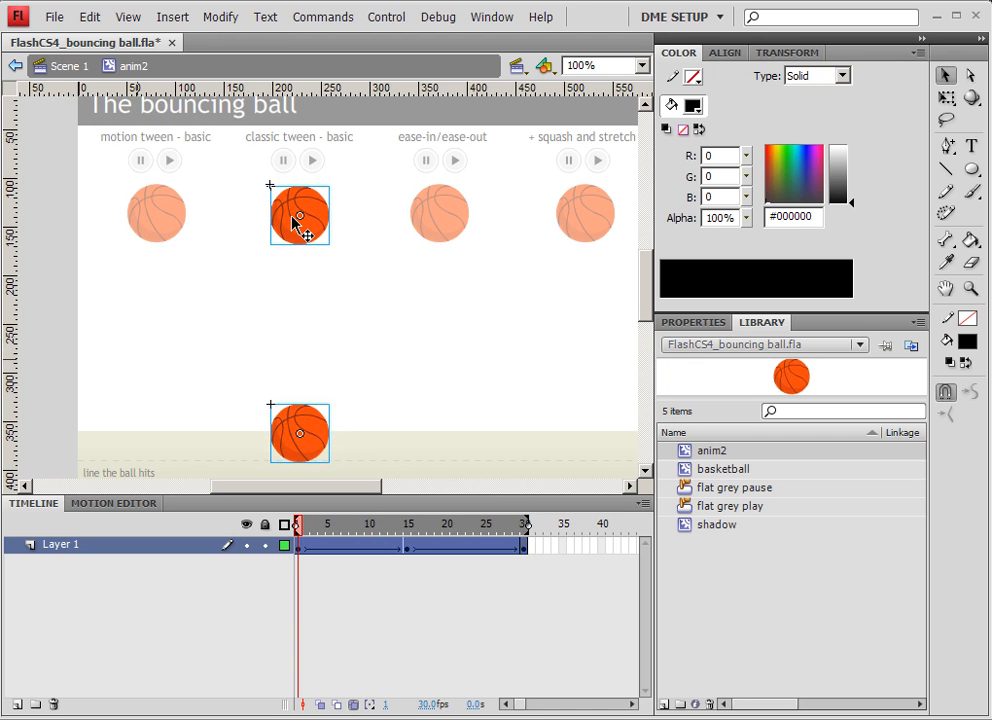
key("Up")
key("Up")
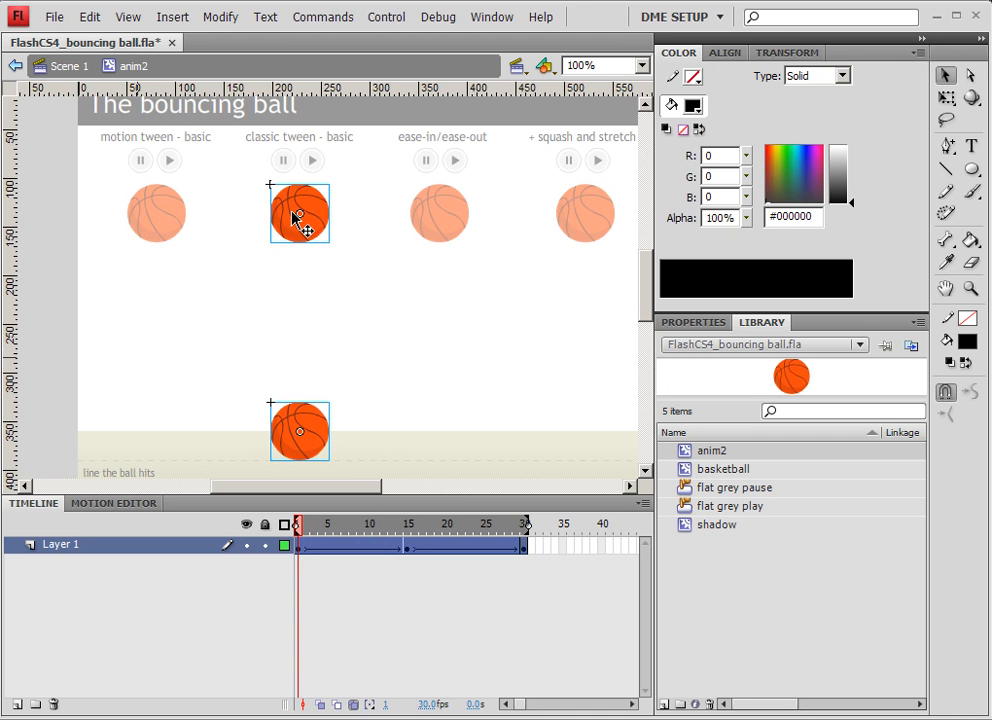
Set the X position of the selected keyframe contents to 0.
left_click(719, 323)
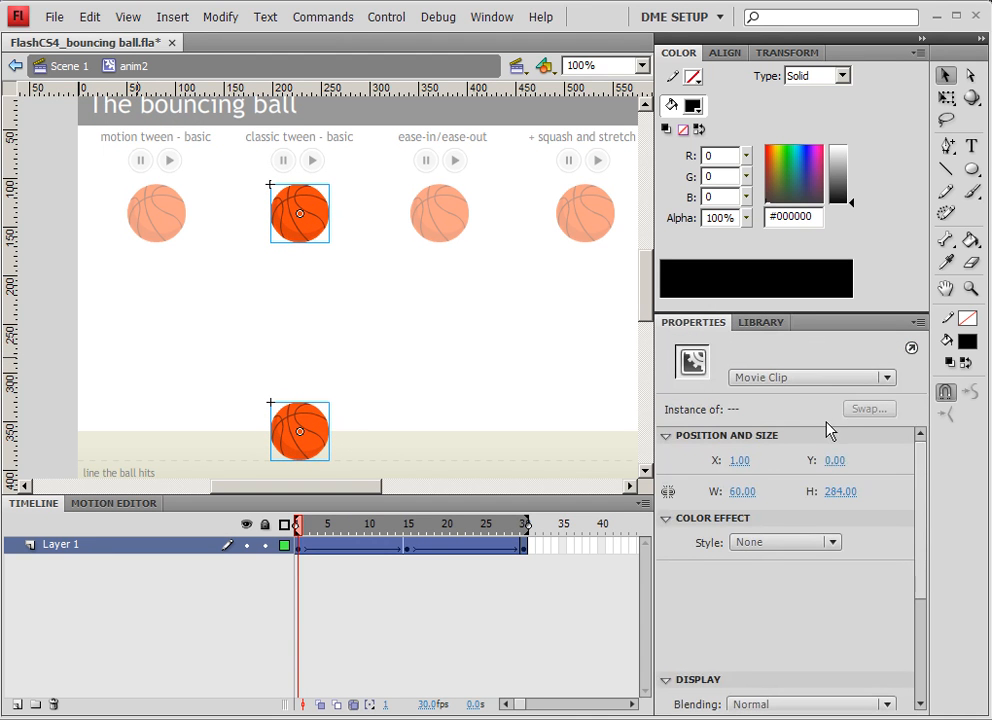
left_click(738, 462)
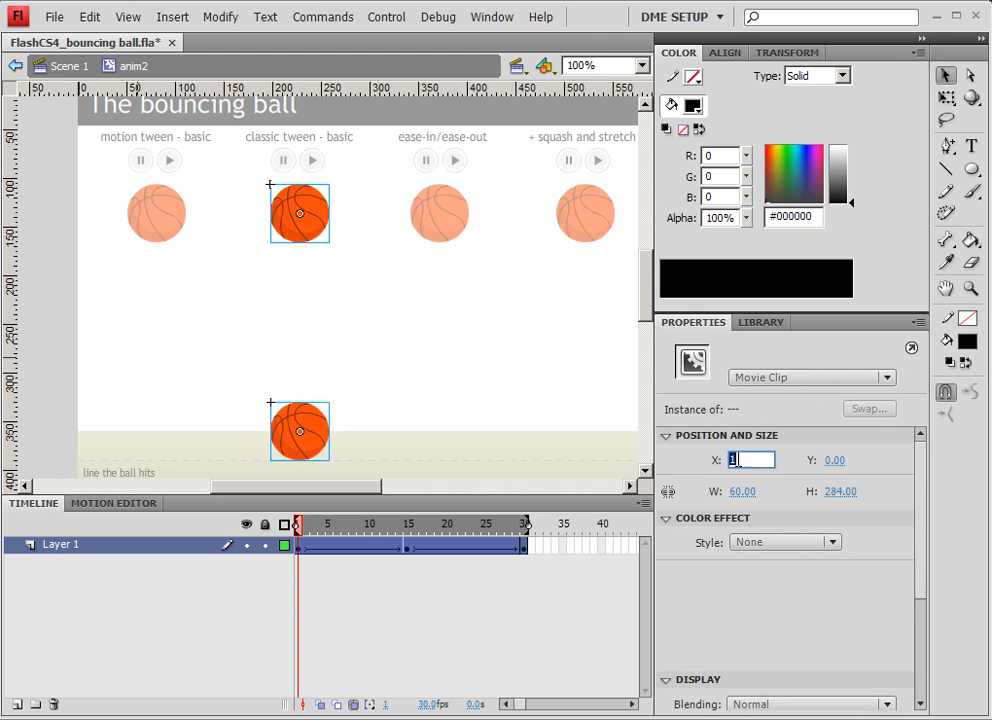
type("0")
key("Return")
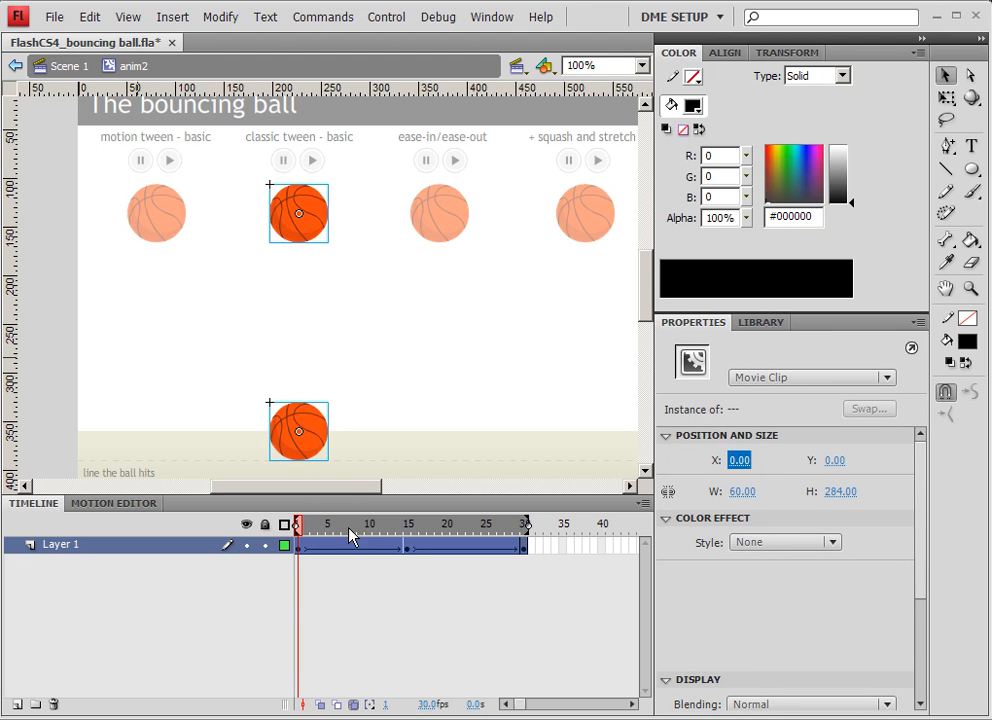
Turn off Edit Multiple Frames and return to Scene 1.
left_click_drag(298, 524, 254, 509)
left_click(354, 705)
left_click(45, 62)
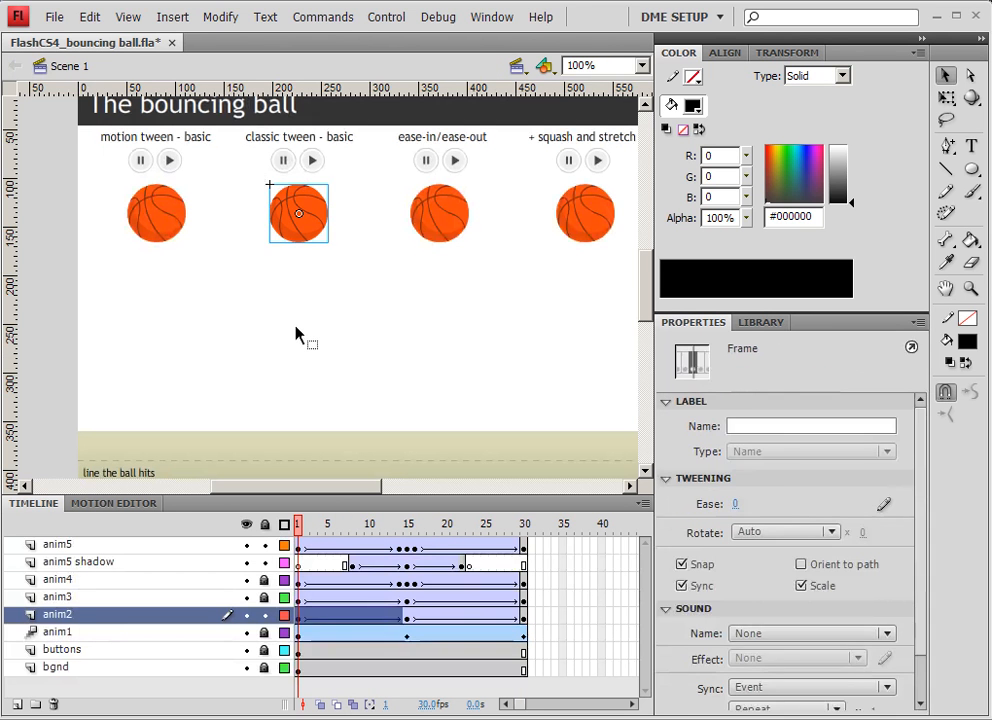
Test the movie and close the preview window.
left_click(299, 332)
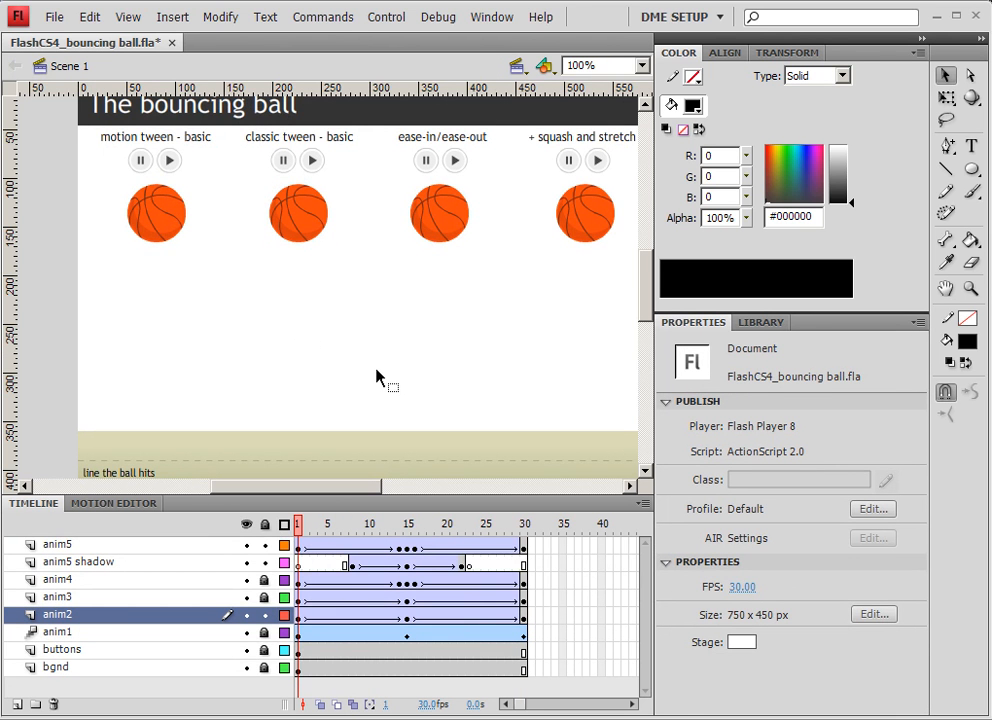
key("ctrl+Return")
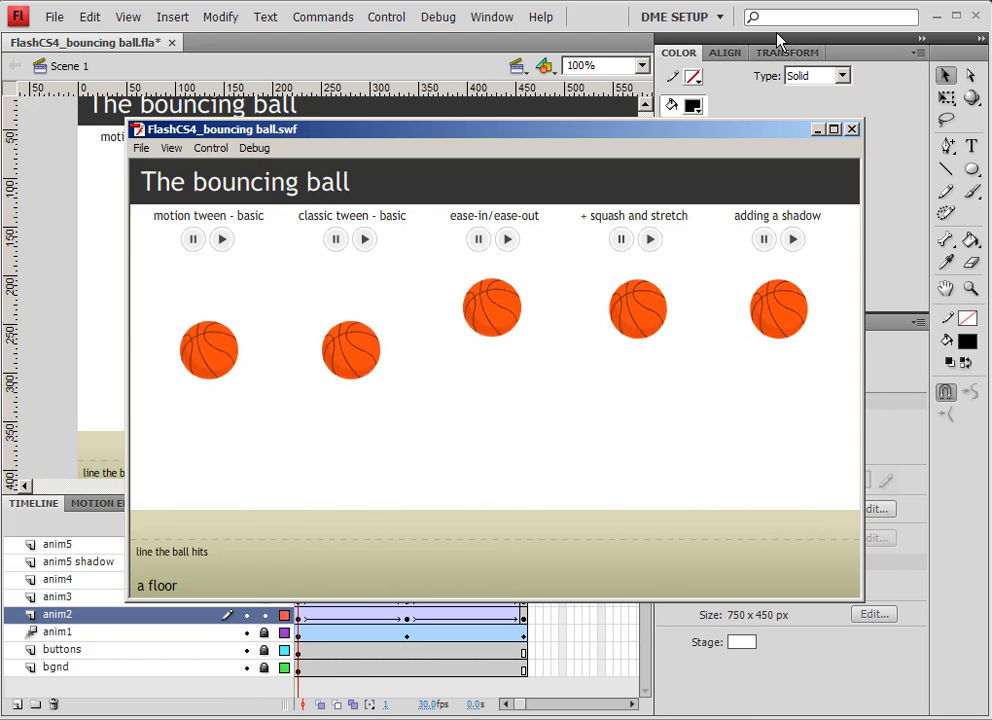
left_click(851, 129)
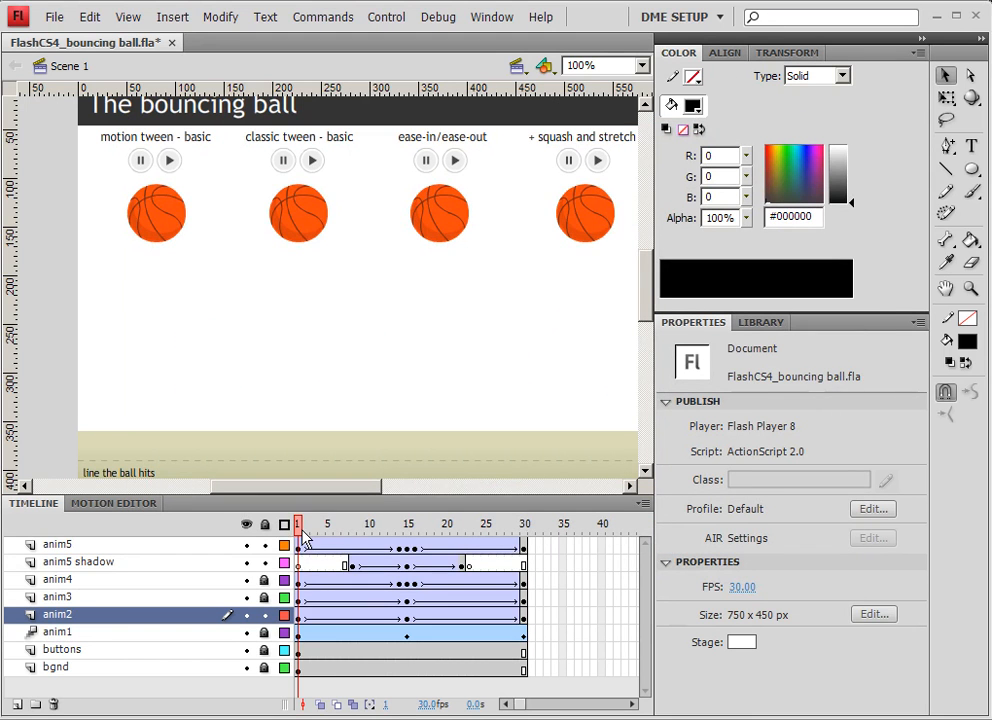
On the main timeline's anim2 layer, clear the keyframes after frame 1 and remove the tween.
left_click_drag(305, 537, 391, 535)
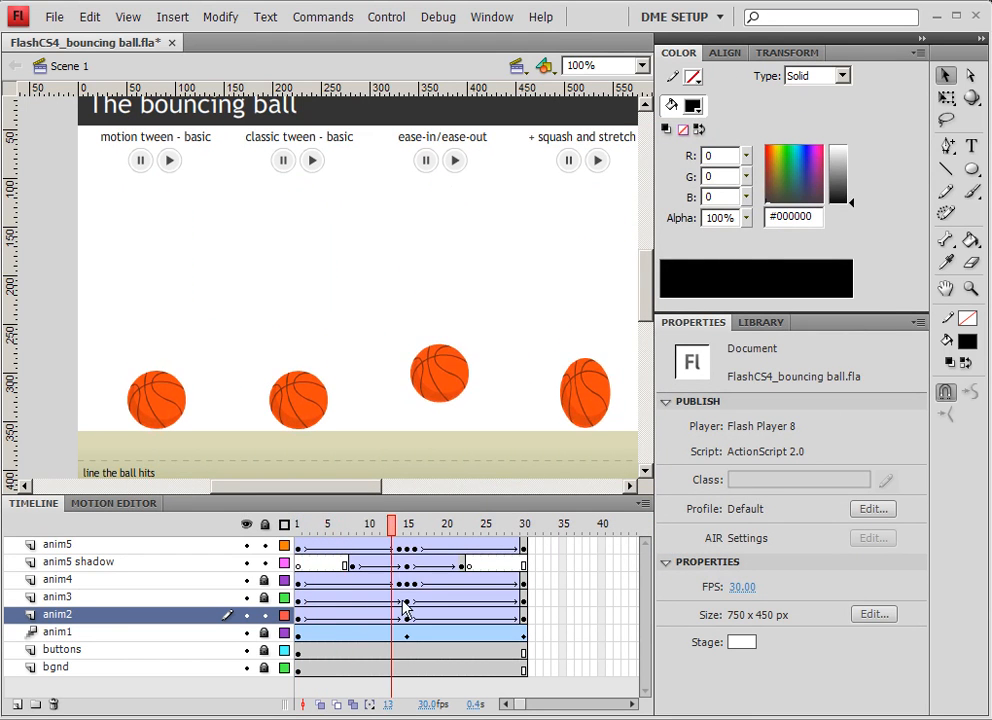
left_click(297, 618)
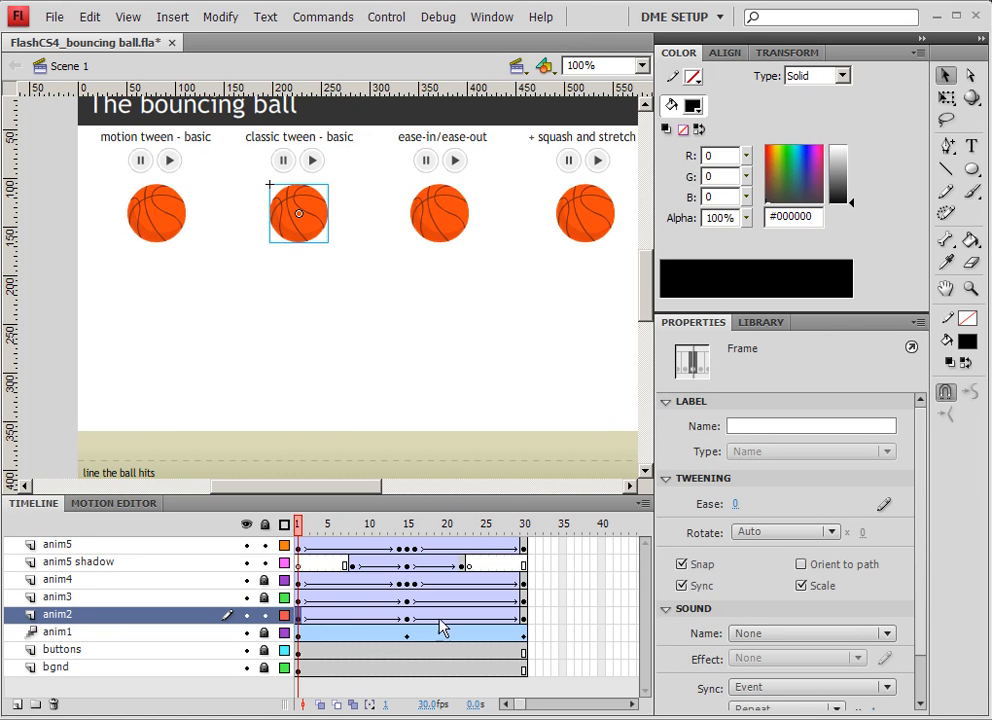
left_click(368, 614)
left_click_drag(368, 620, 522, 626)
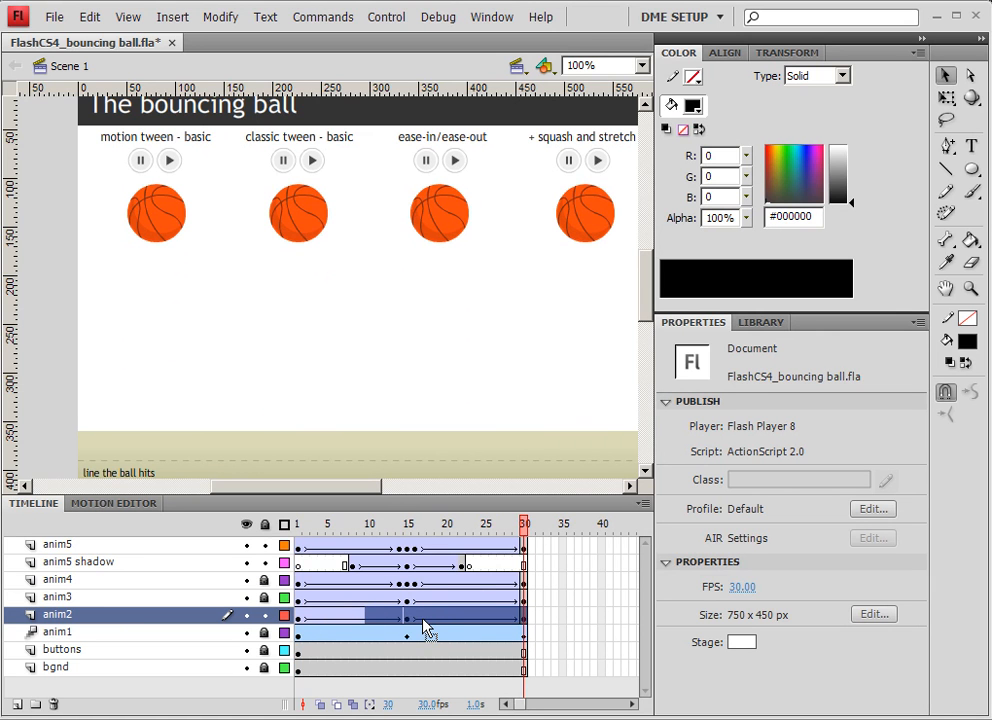
right_click(424, 626)
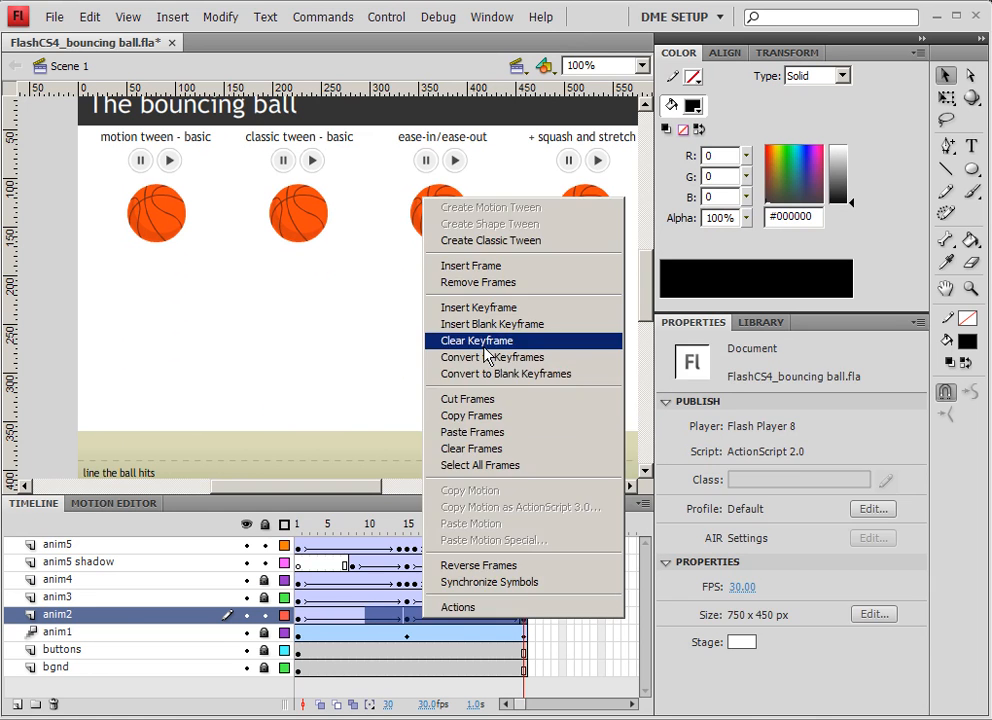
left_click(491, 342)
right_click(429, 626)
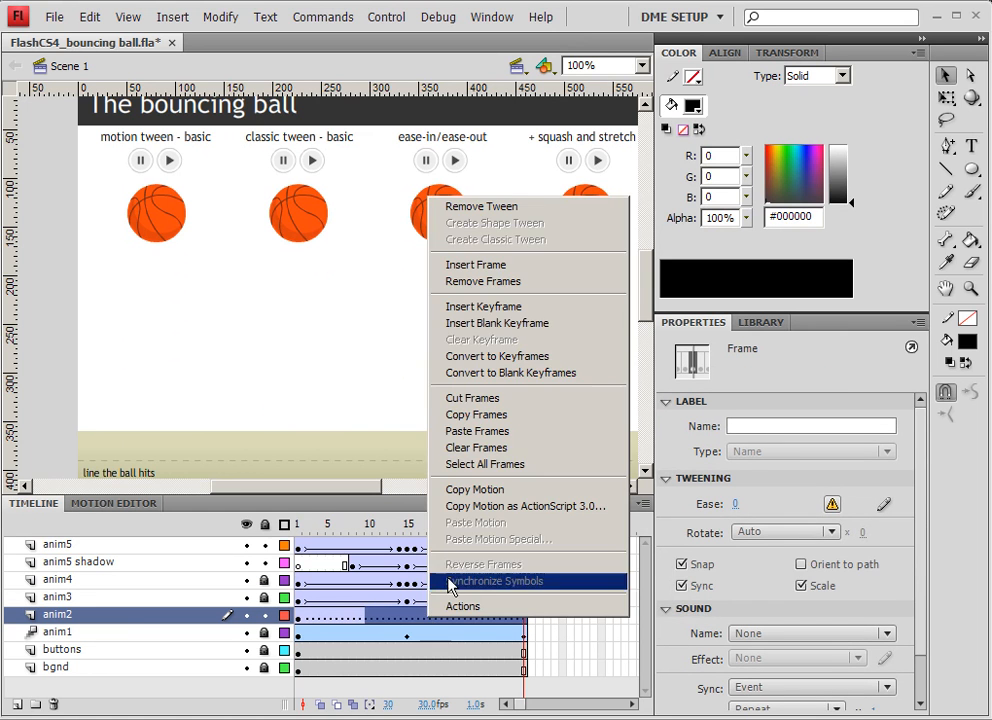
left_click(486, 203)
Open the anim2 symbol to check its timeline, then return to Scene 1.
left_click_drag(396, 528, 262, 522)
double_click(311, 222)
left_click(66, 66)
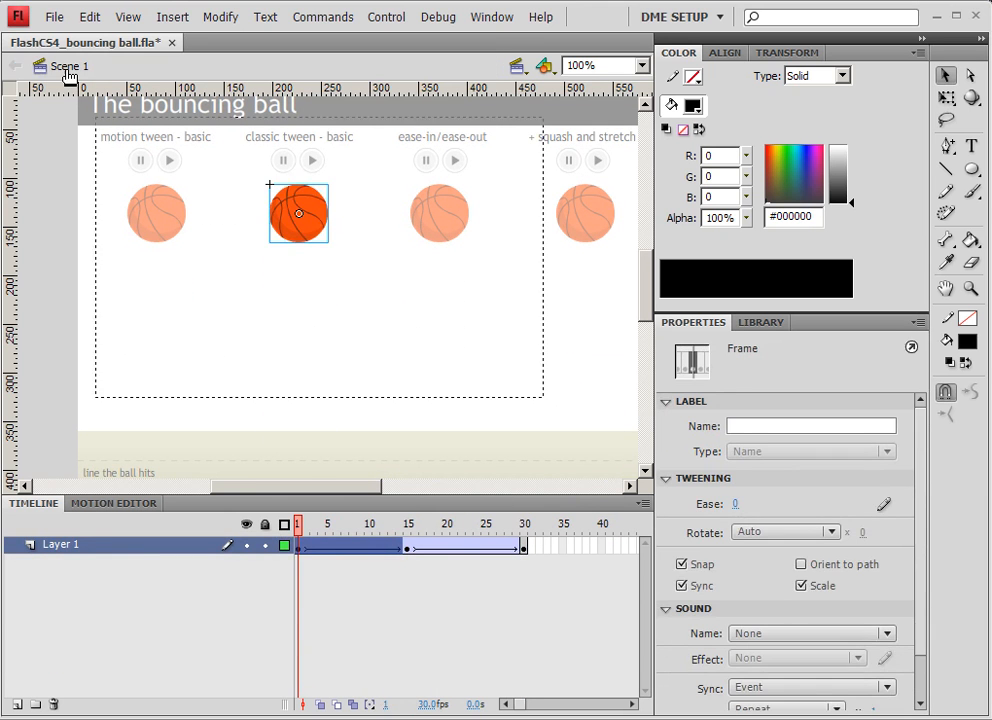
Test the movie again and close the preview window.
key("ctrl+Return")
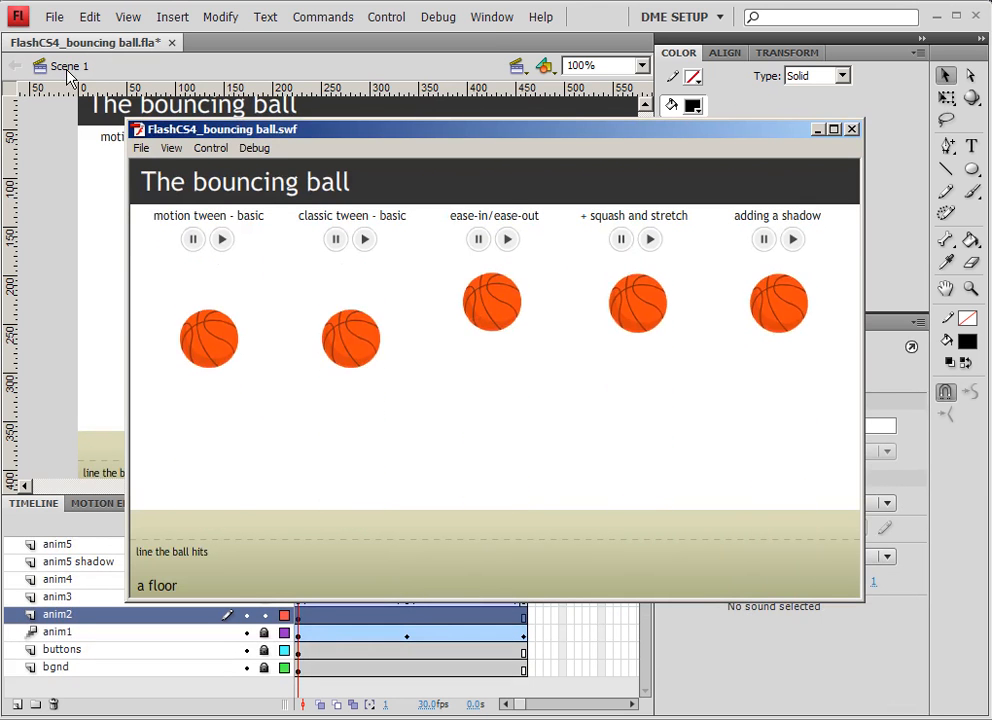
left_click(851, 129)
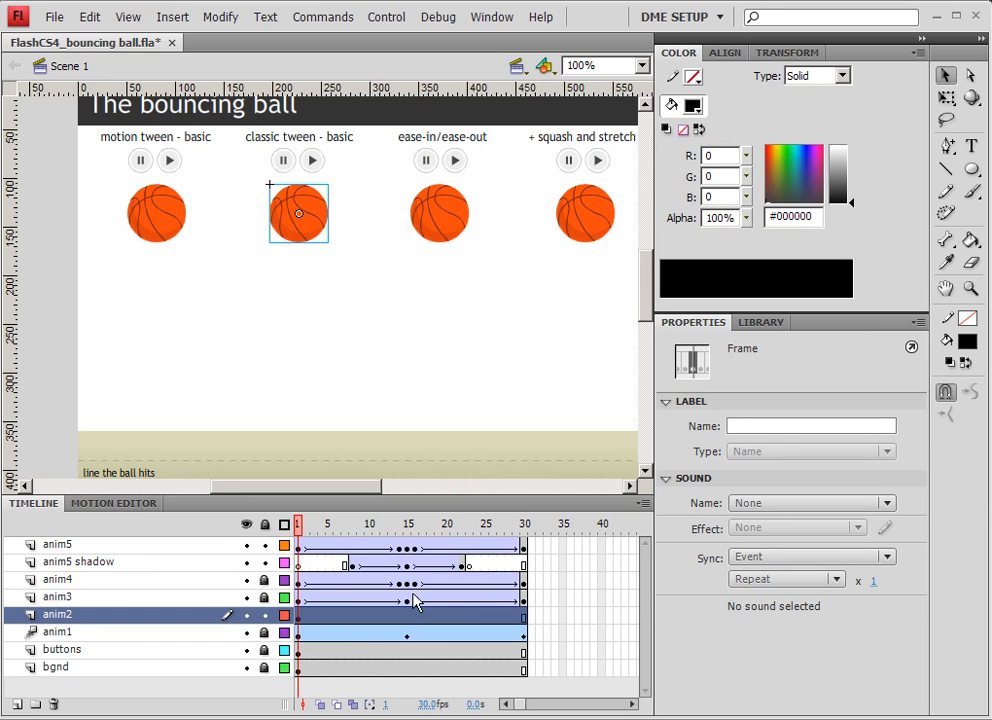
left_click(297, 603)
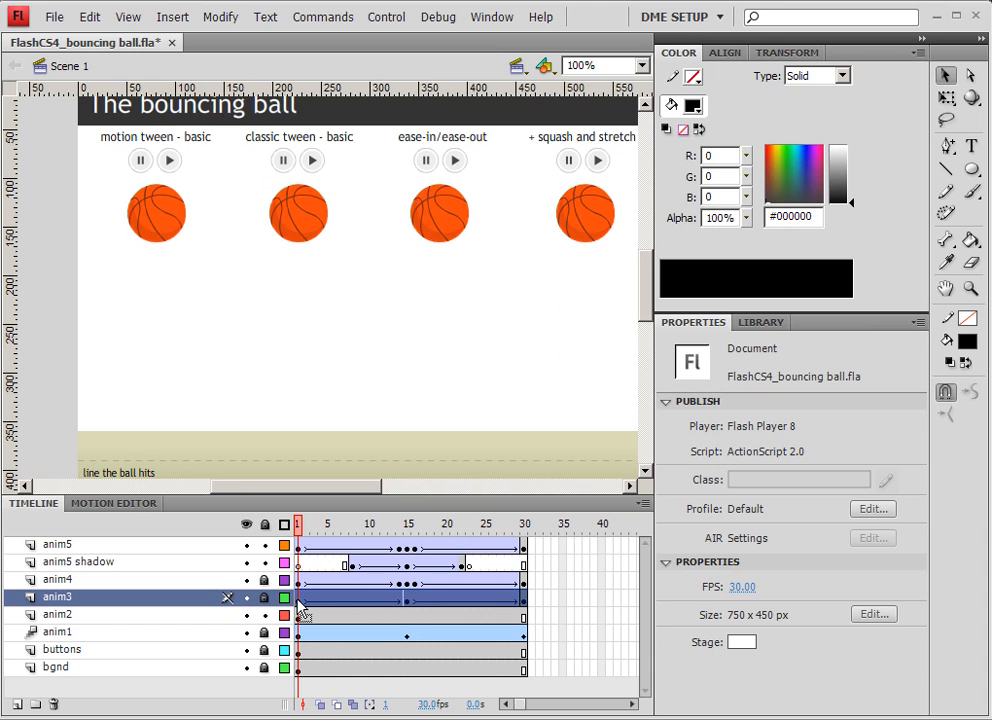
right_click(299, 600)
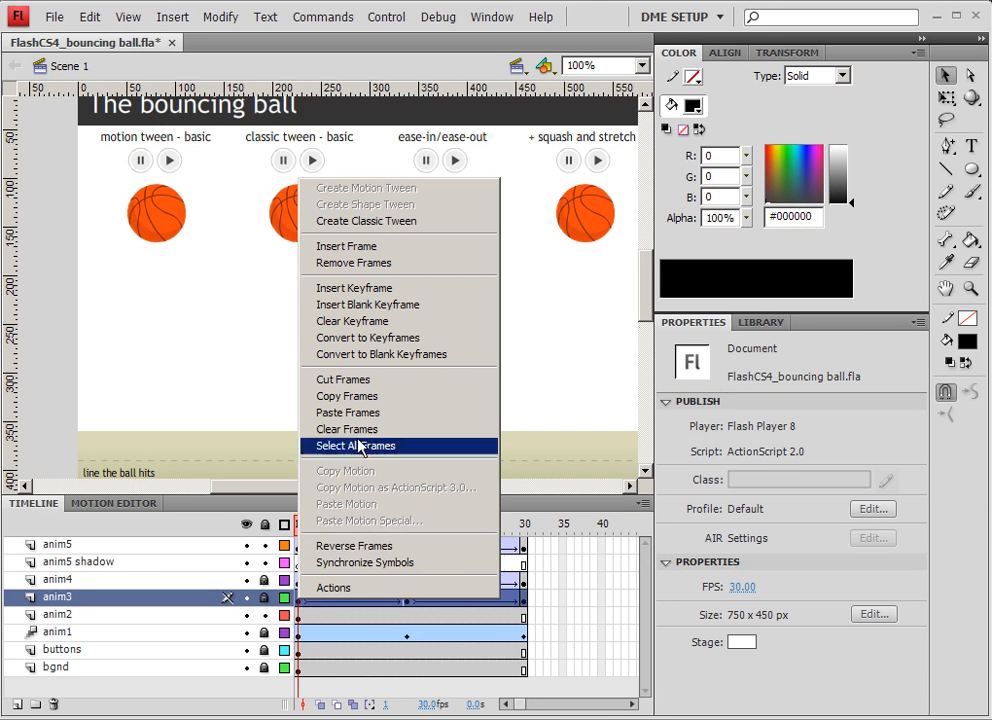
left_click(580, 367)
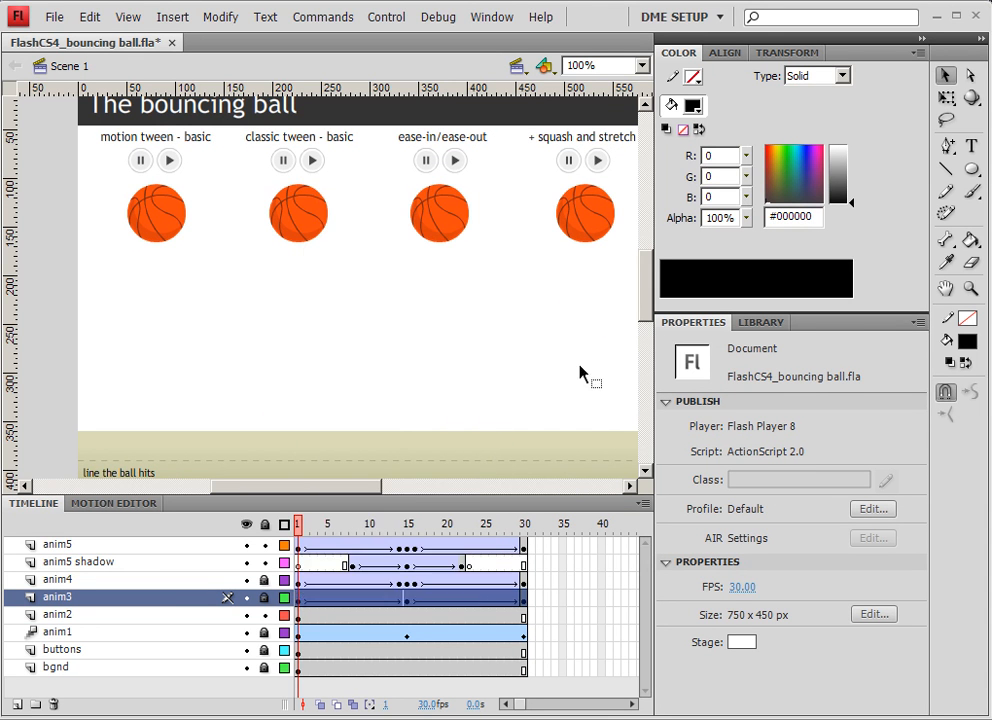
right_click(448, 228)
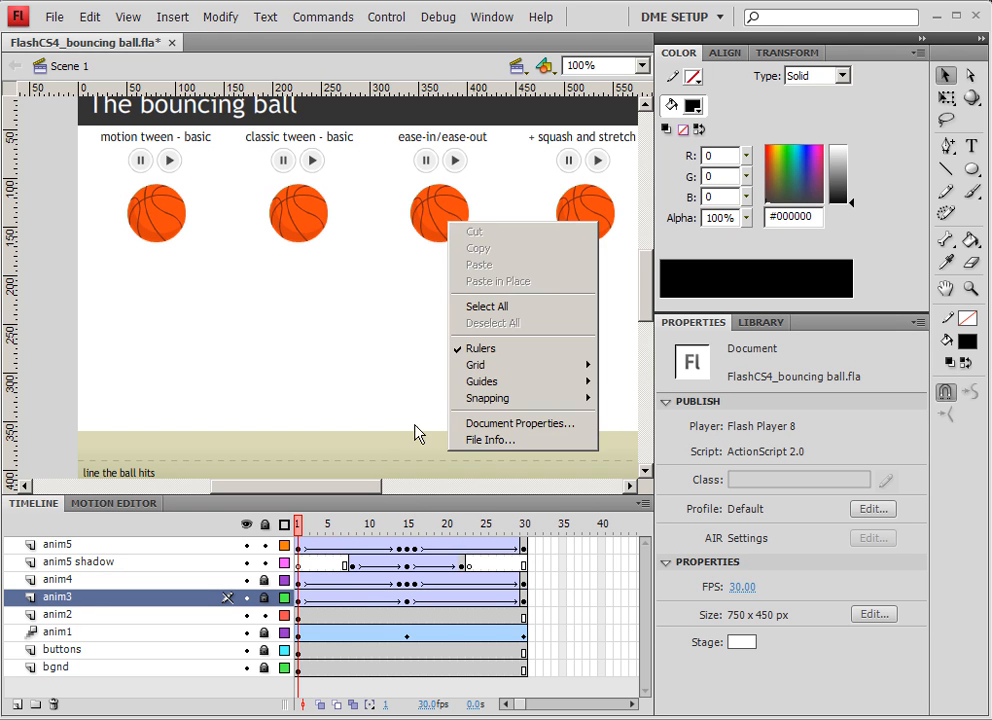
left_click(414, 432)
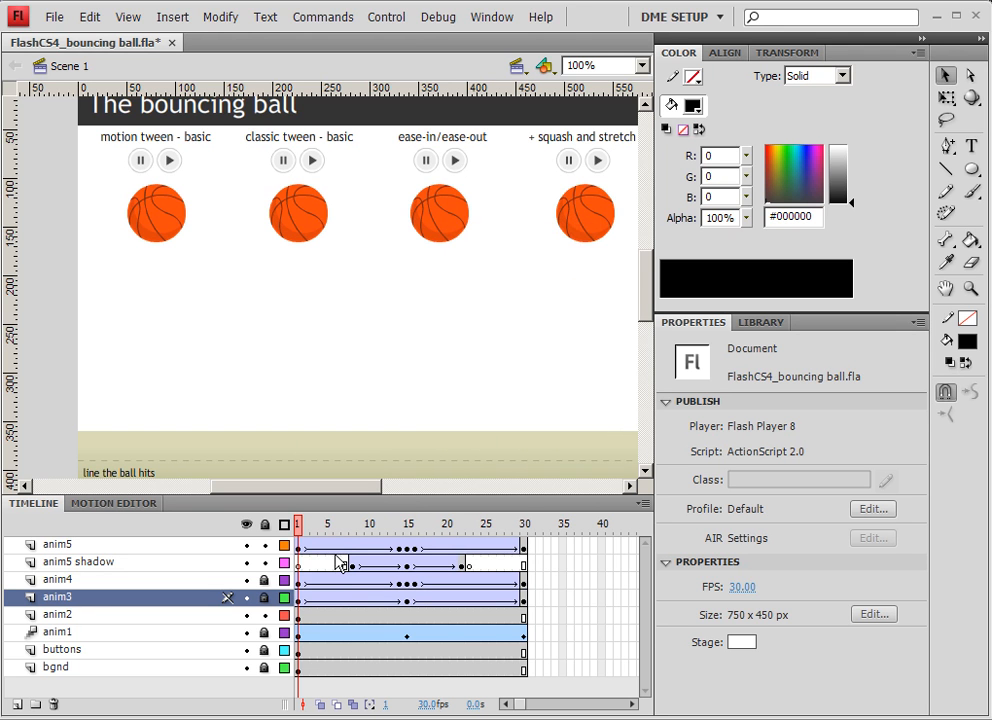
left_click(452, 214)
right_click(452, 214)
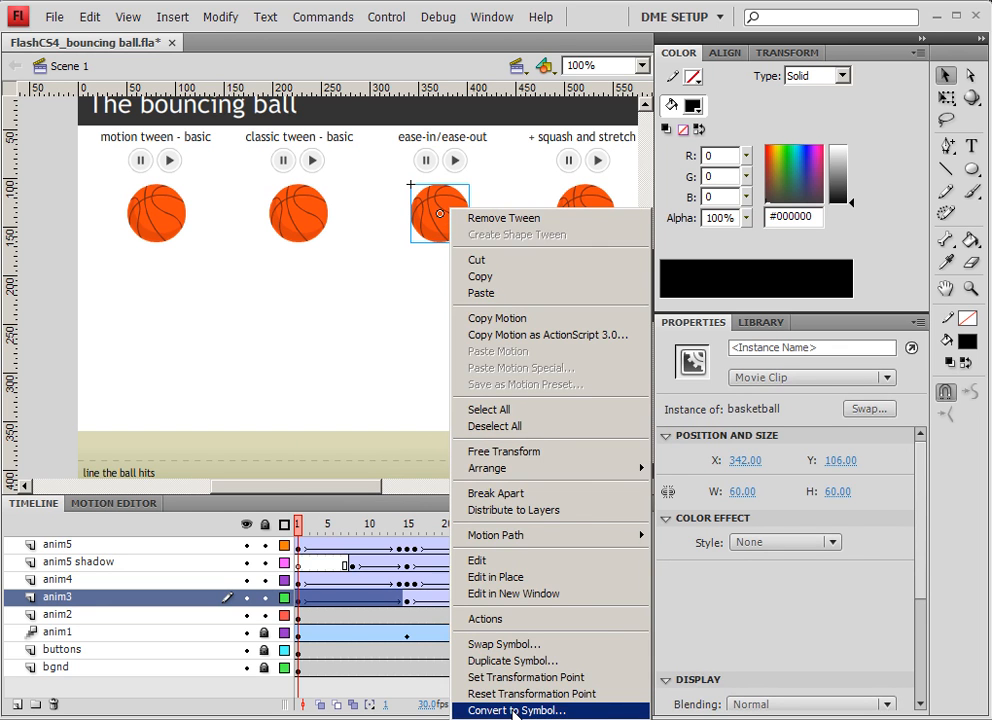
left_click(339, 350)
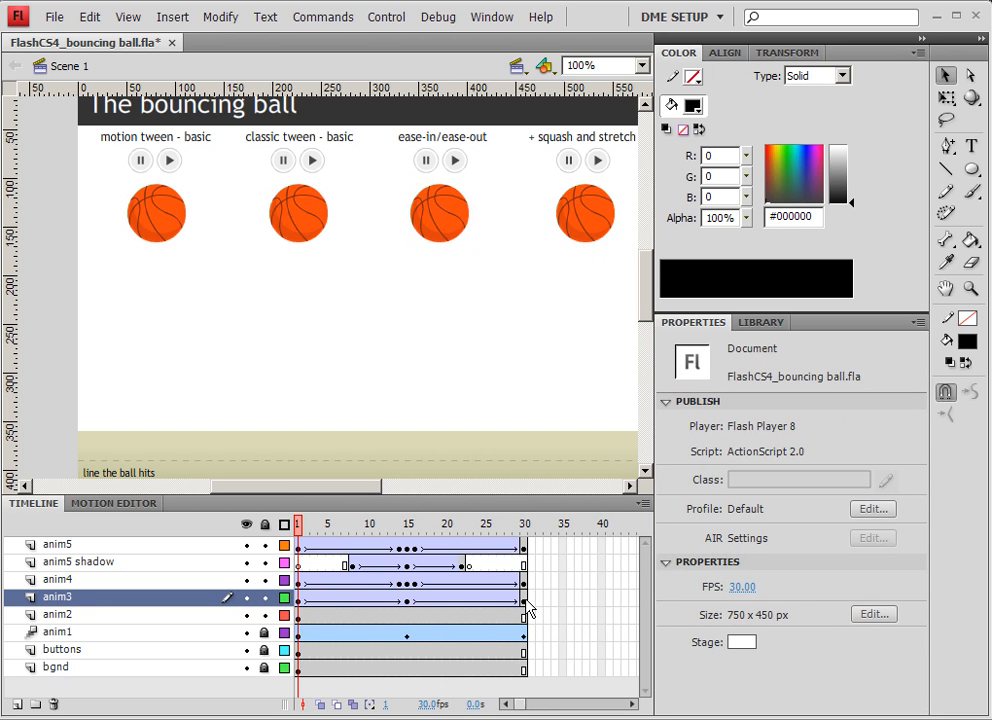
left_click_drag(525, 601, 298, 601)
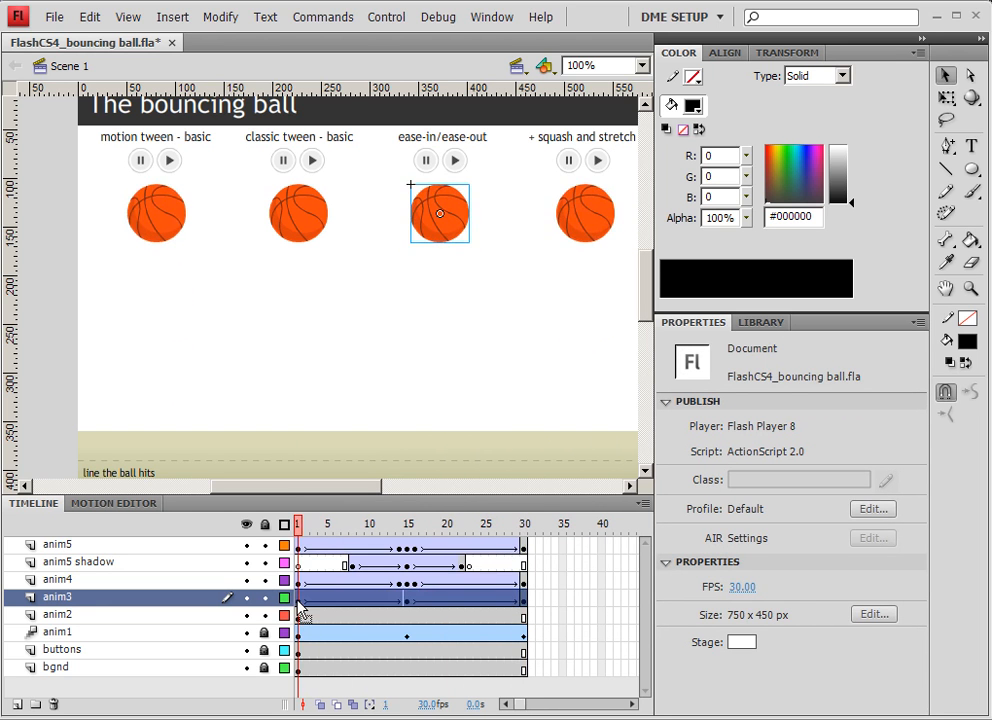
right_click(298, 602)
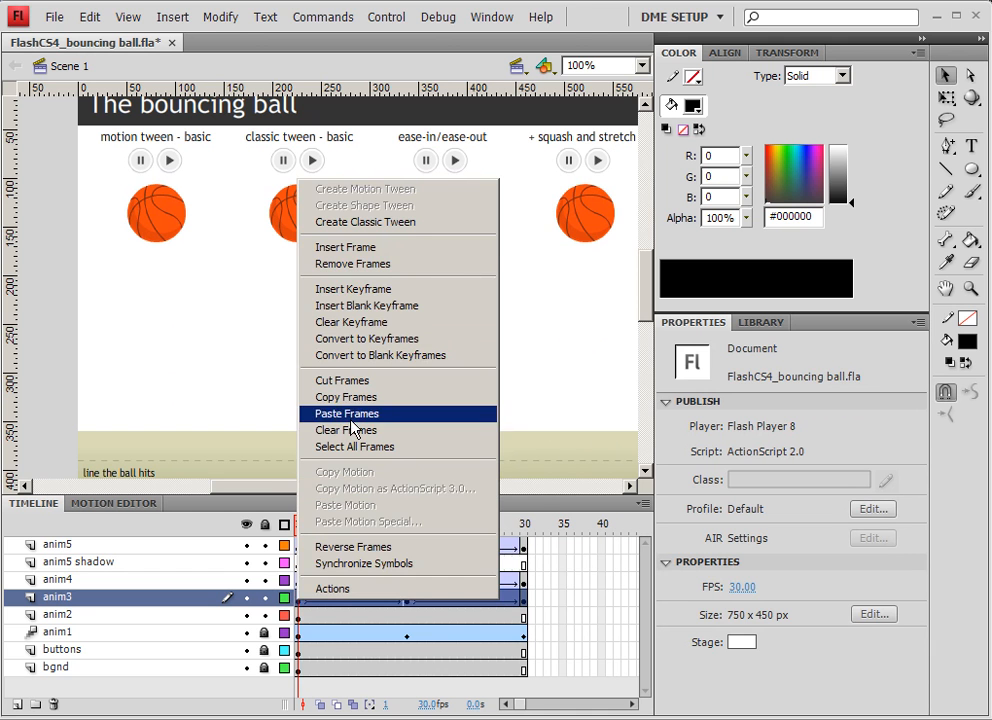
left_click(510, 172)
left_click(456, 214)
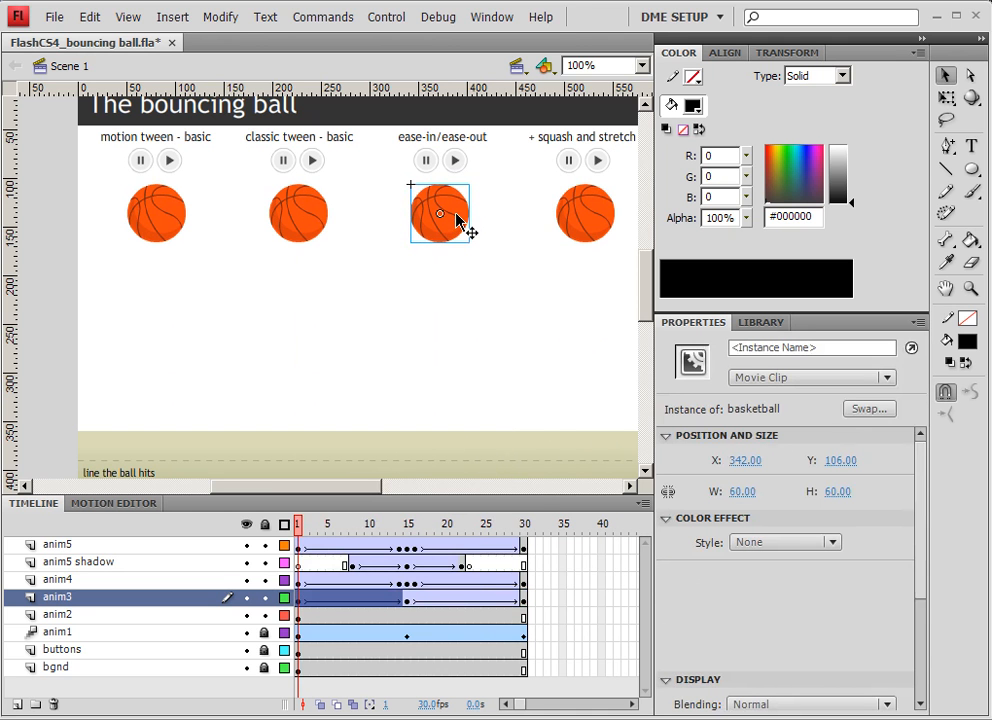
right_click(456, 214)
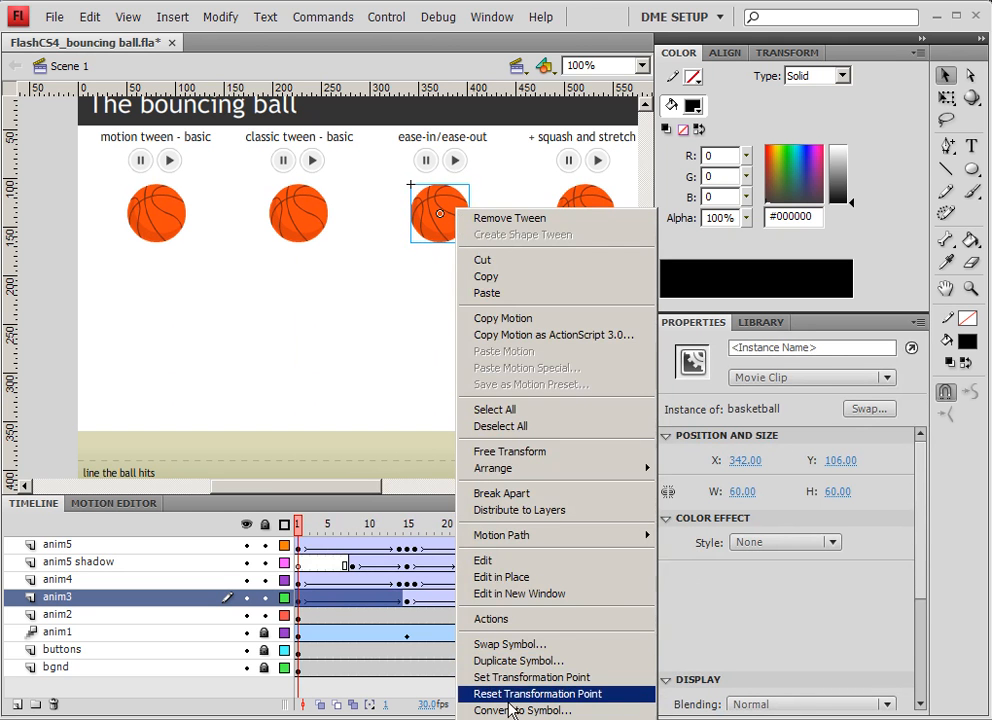
left_click(378, 262)
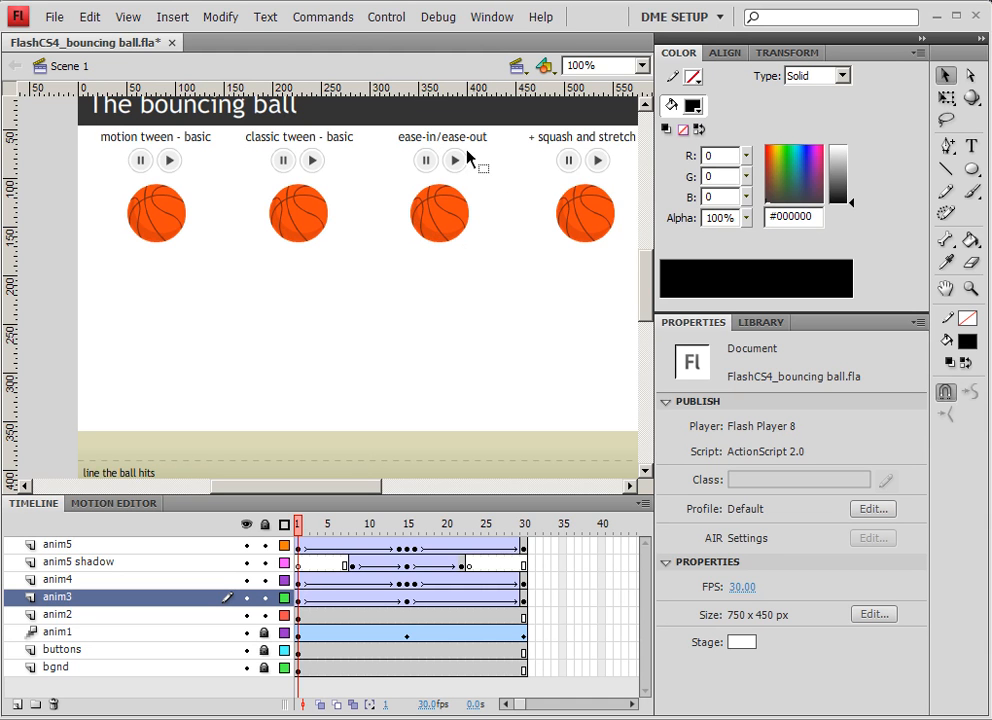
left_click_drag(526, 600, 384, 601)
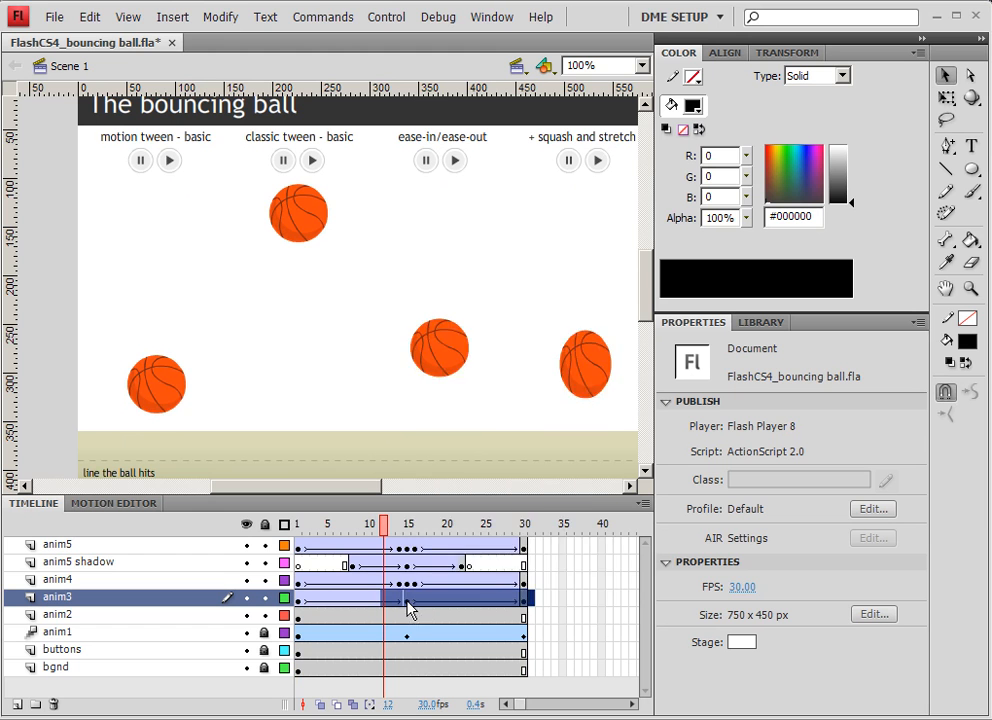
right_click(407, 601)
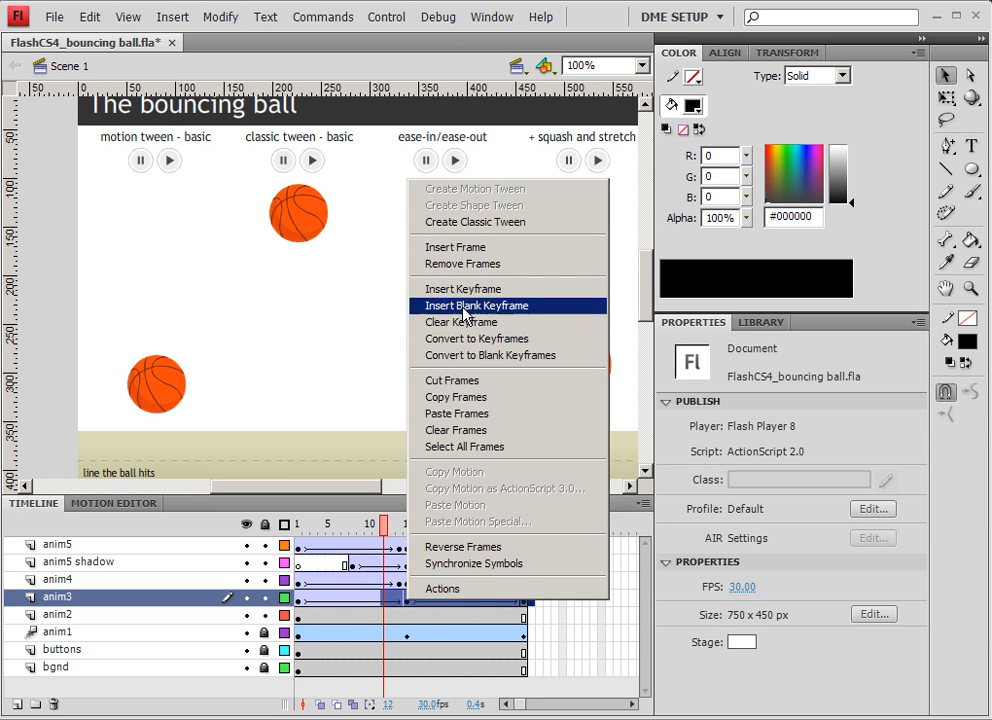
left_click(365, 291)
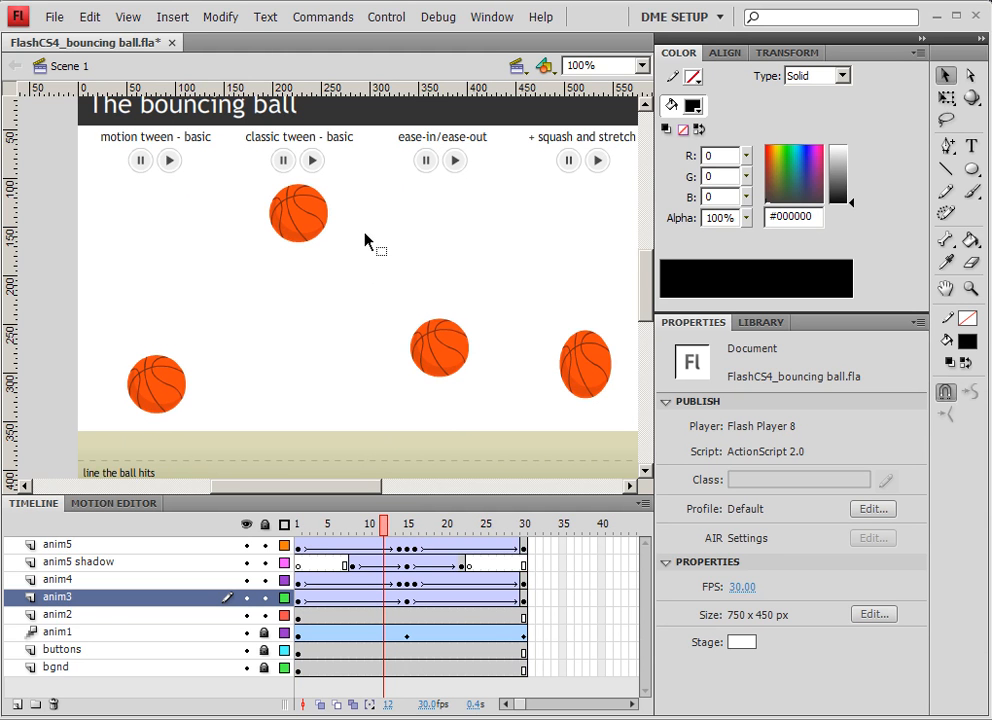
Copy all frames of the anim5 and anim5 shadow layers on the main timeline.
left_click_drag(498, 250, 264, 244)
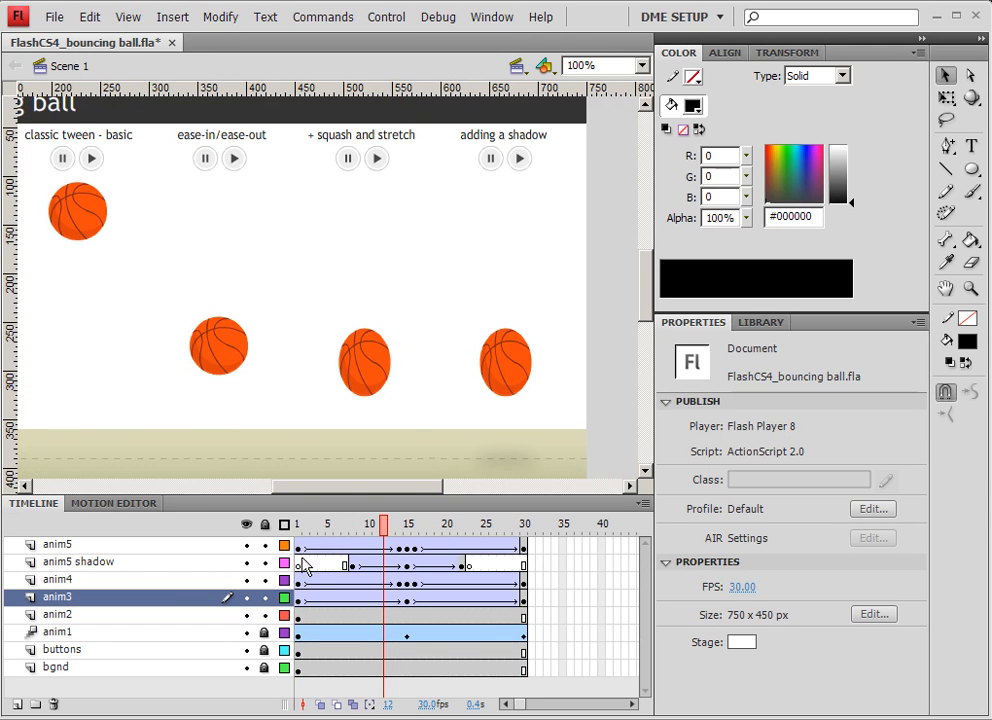
left_click_drag(298, 548, 525, 568)
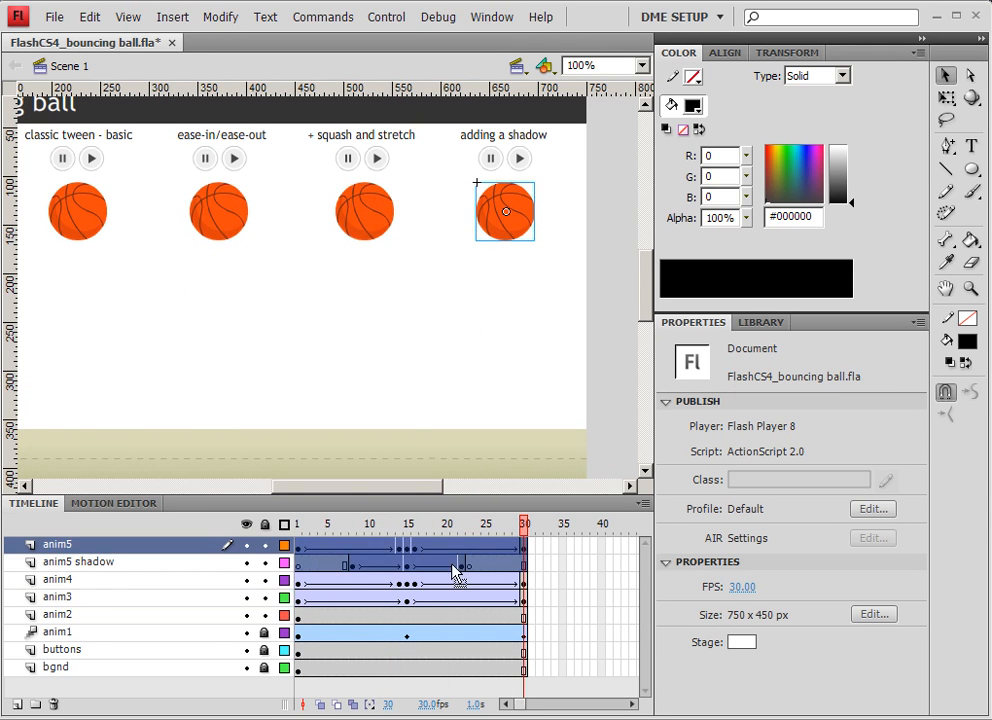
right_click(301, 548)
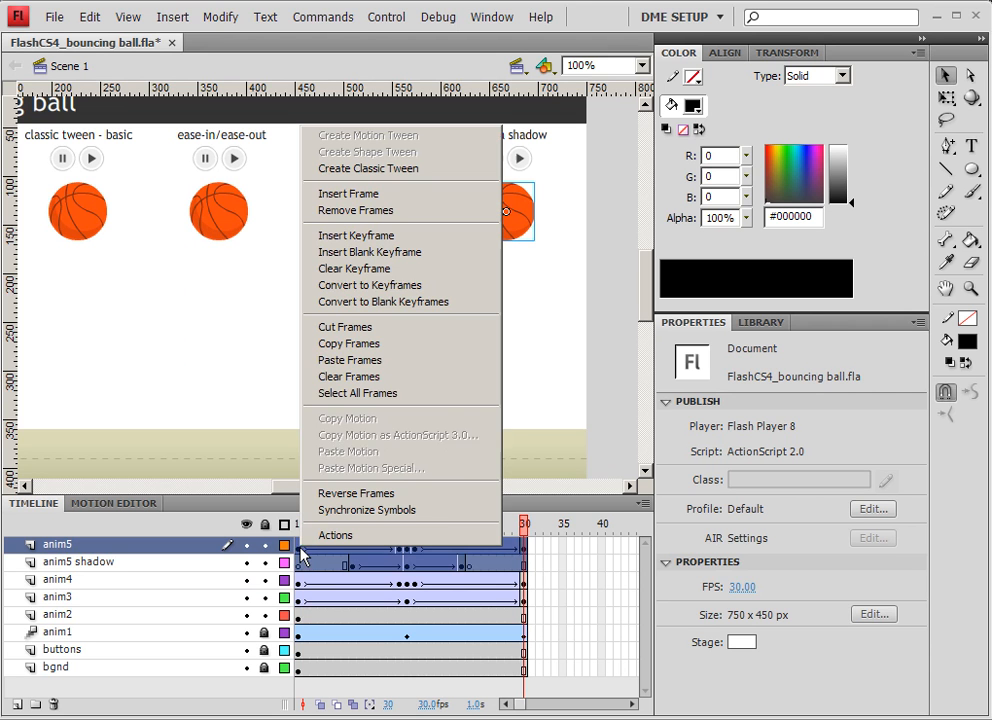
left_click(361, 344)
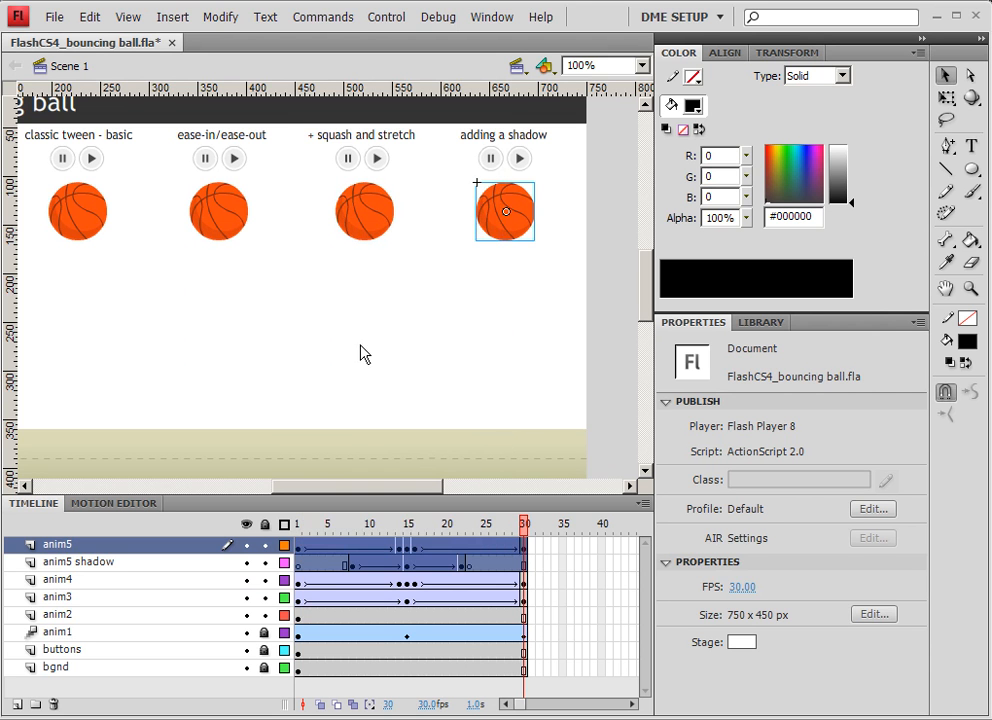
Convert the ball on frame 1 of the anim5 layer into a movie clip symbol named anim5.
left_click(500, 237)
left_click(298, 524)
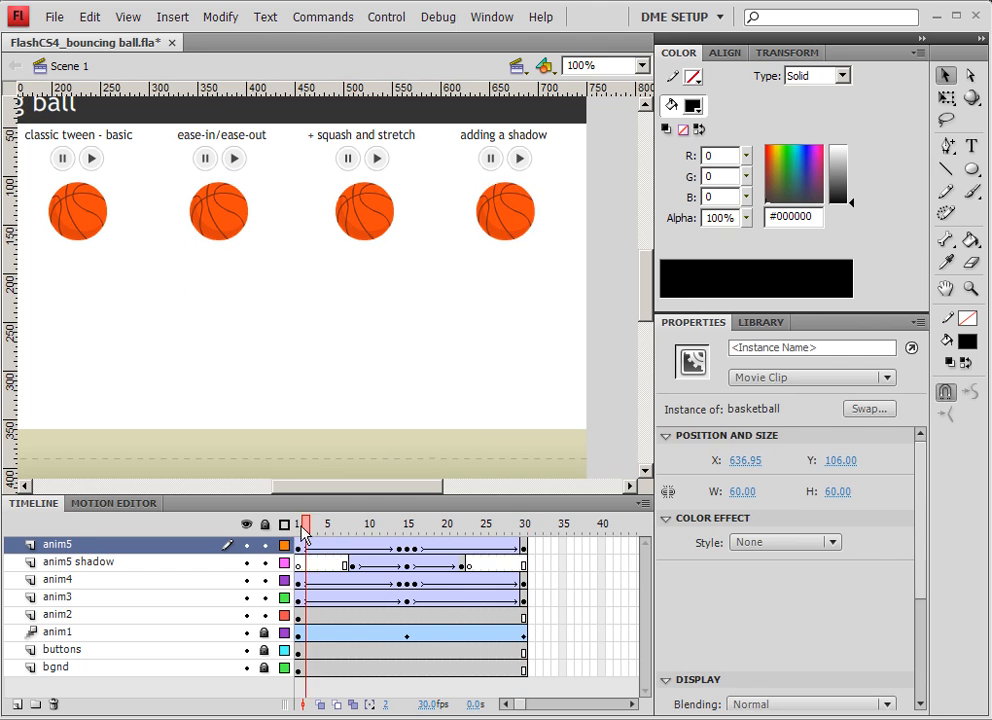
left_click(490, 222)
right_click(492, 219)
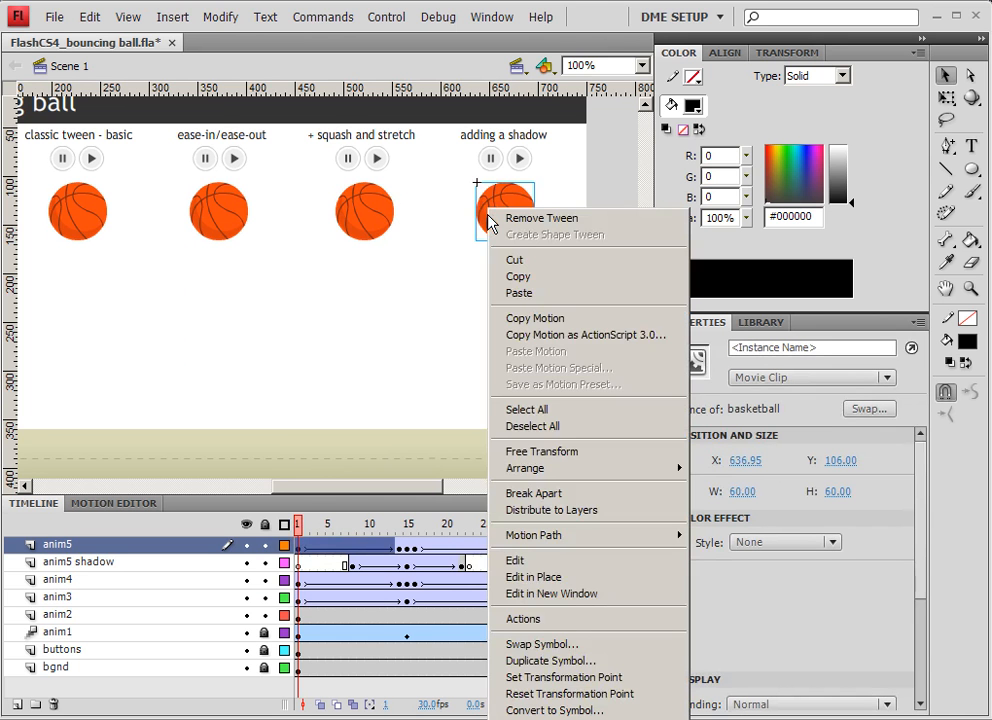
left_click(530, 708)
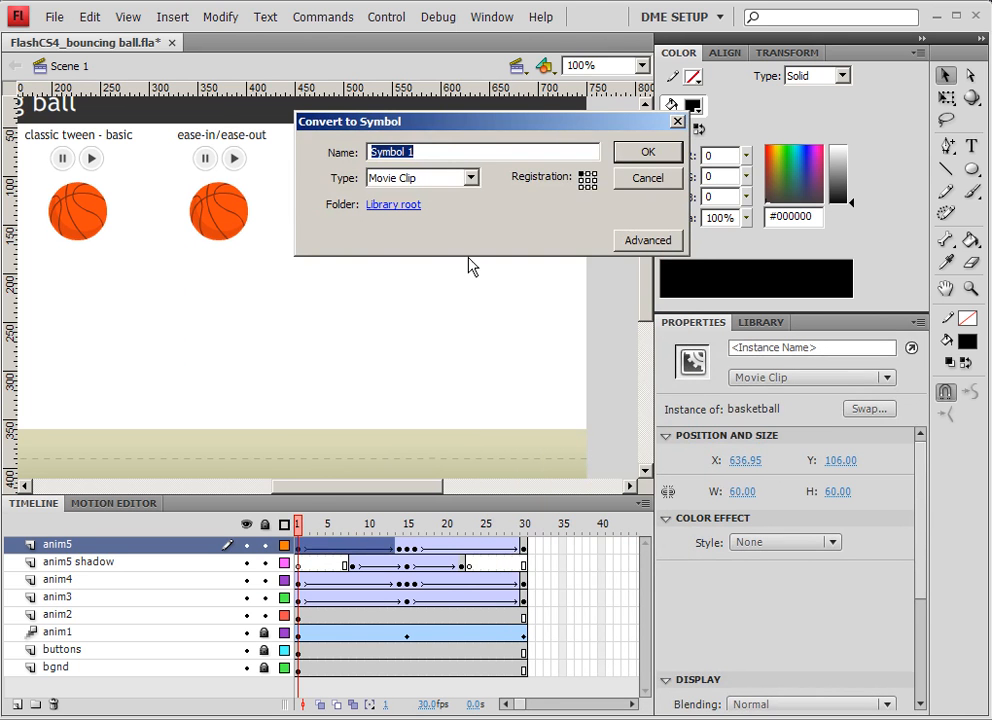
type("anim5")
key("Return")
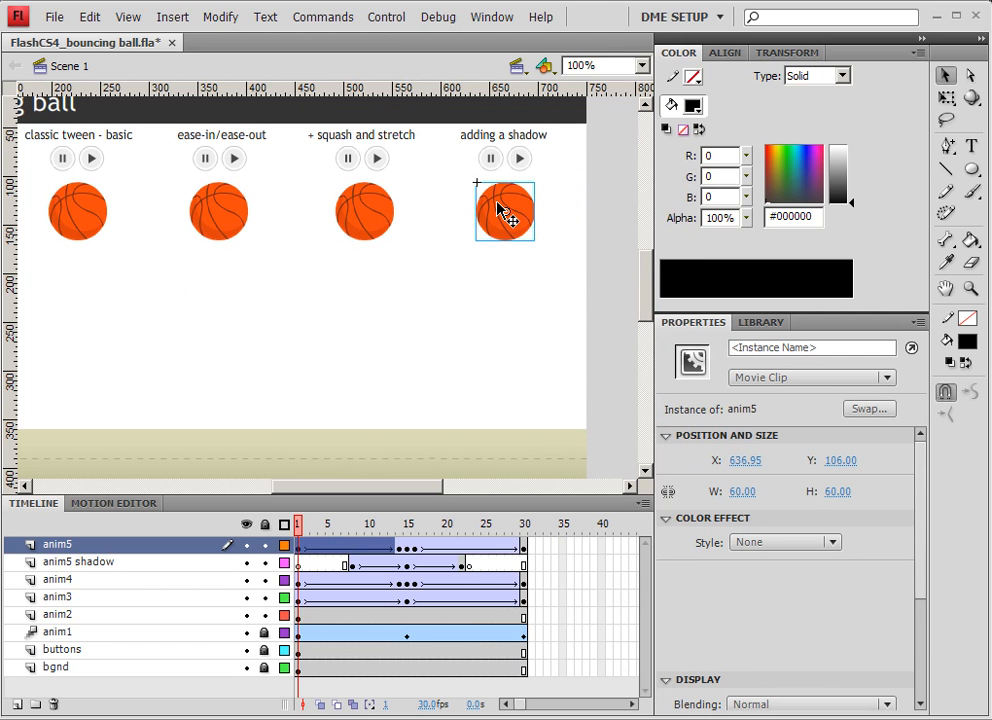
Open the anim5 symbol for editing and paste the copied frames into its timeline.
double_click(502, 211)
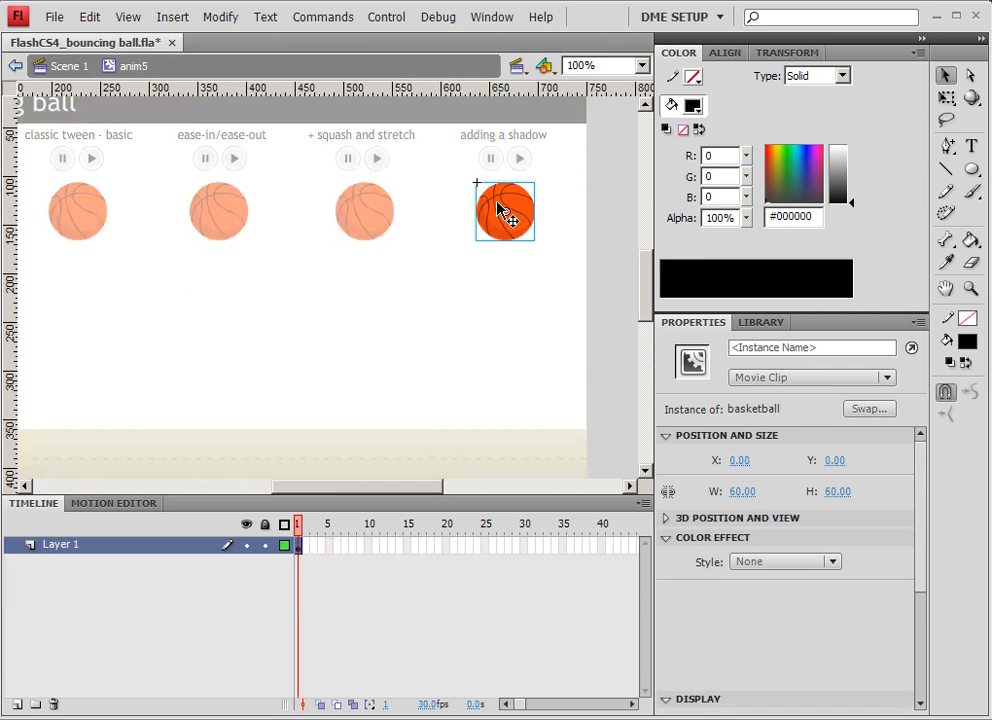
right_click(298, 547)
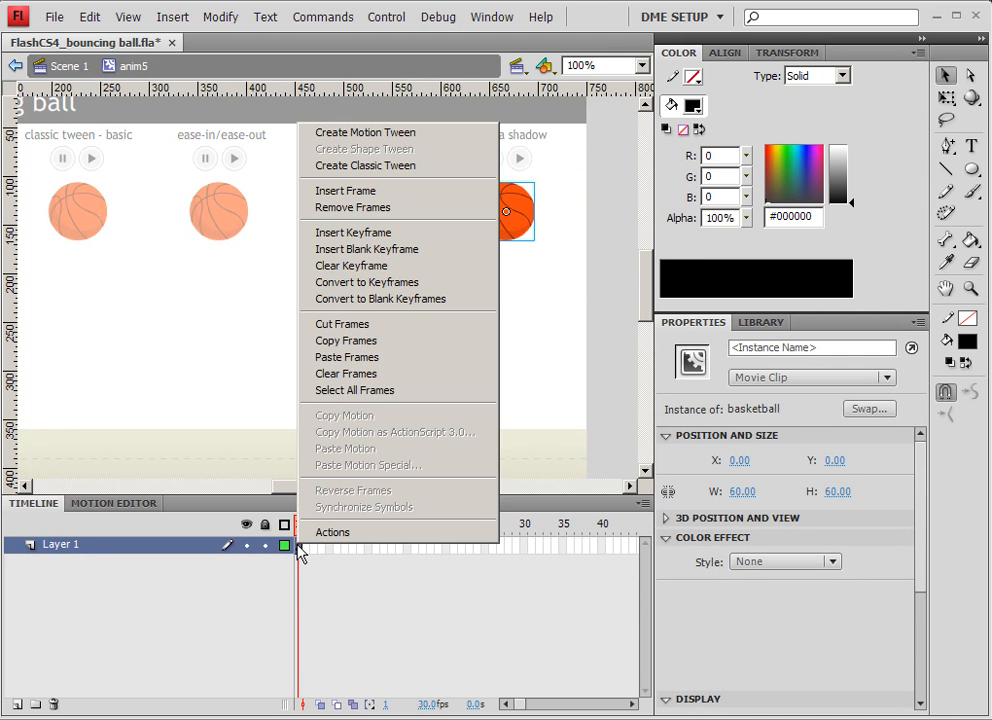
left_click(346, 357)
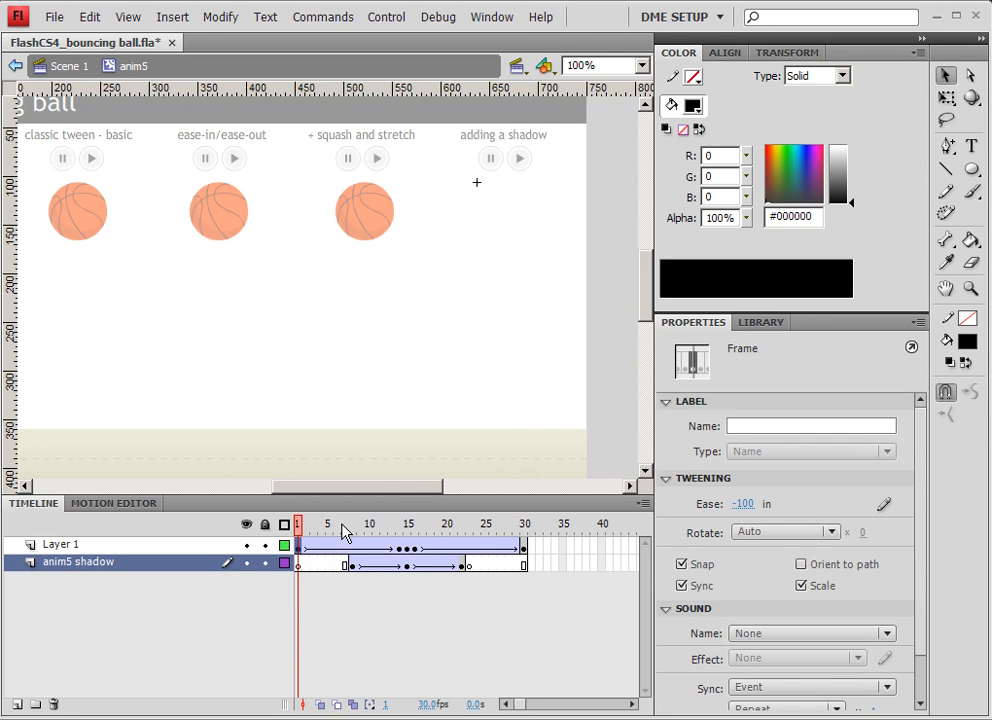
With Edit Multiple Frames on, move the ball and shadow across all frames to the original ball position, then return to Scene 1.
left_click_drag(344, 532, 298, 530)
key("space")
left_click_drag(517, 276, 259, 294)
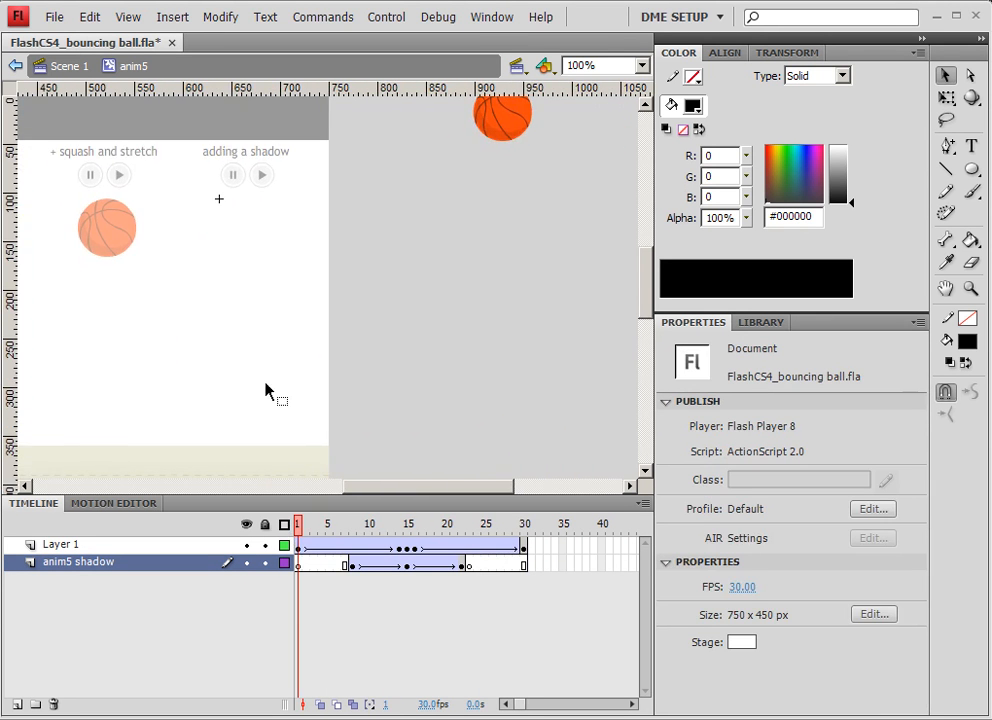
left_click_drag(300, 530, 410, 540)
left_click(352, 704)
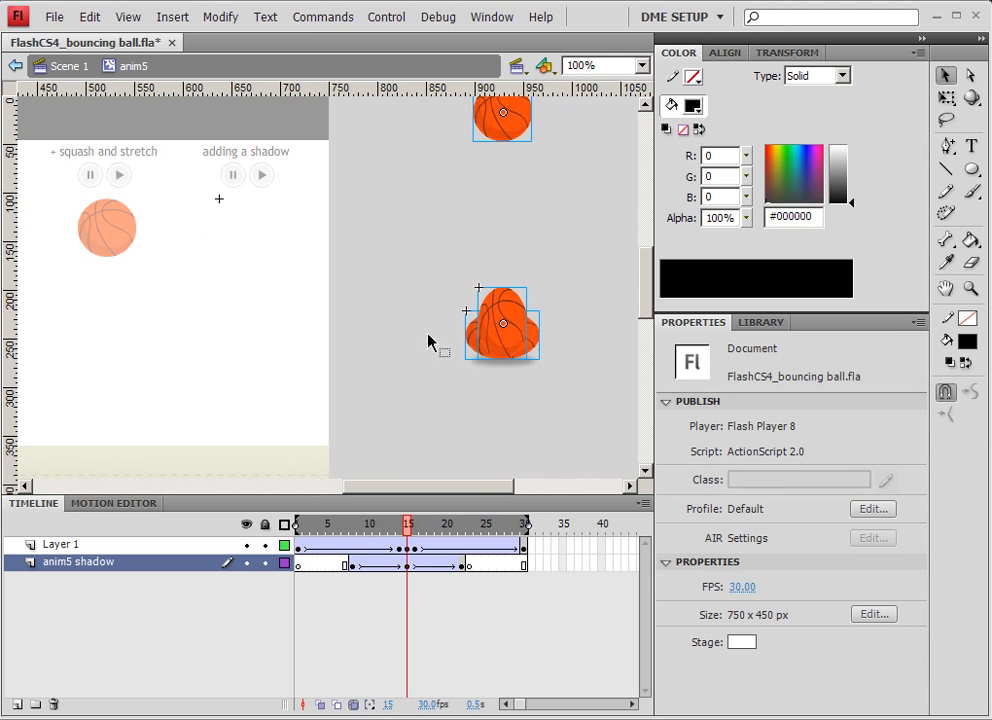
key("ctrl+a")
left_click(549, 420)
left_click_drag(549, 426, 358, 97)
left_click_drag(503, 128, 249, 236)
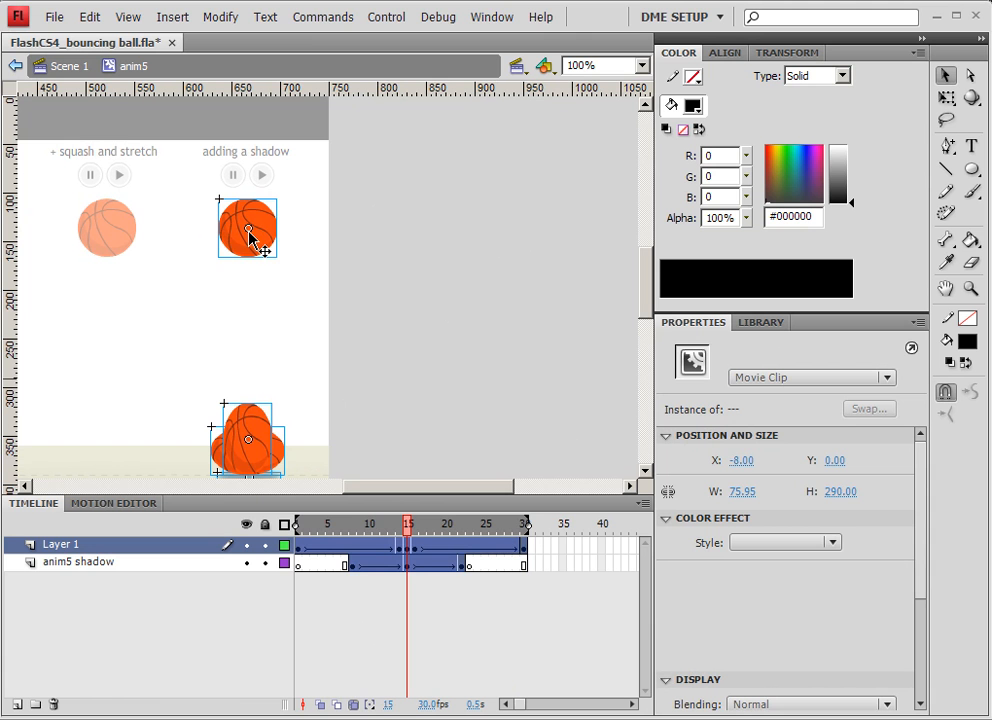
left_click(352, 704)
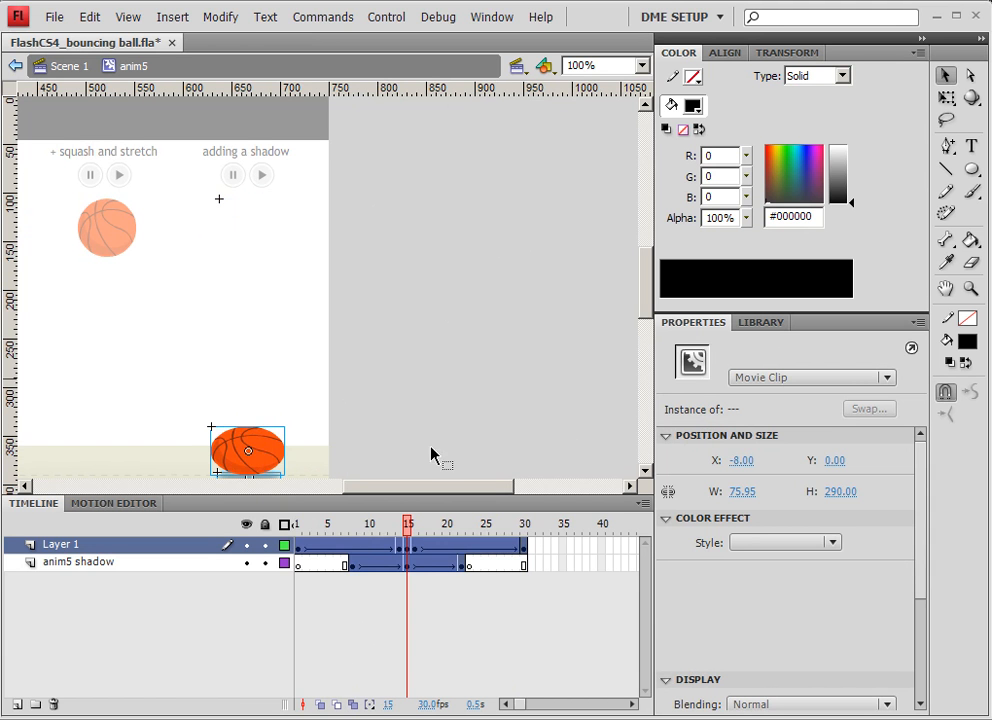
left_click(386, 292)
left_click(57, 70)
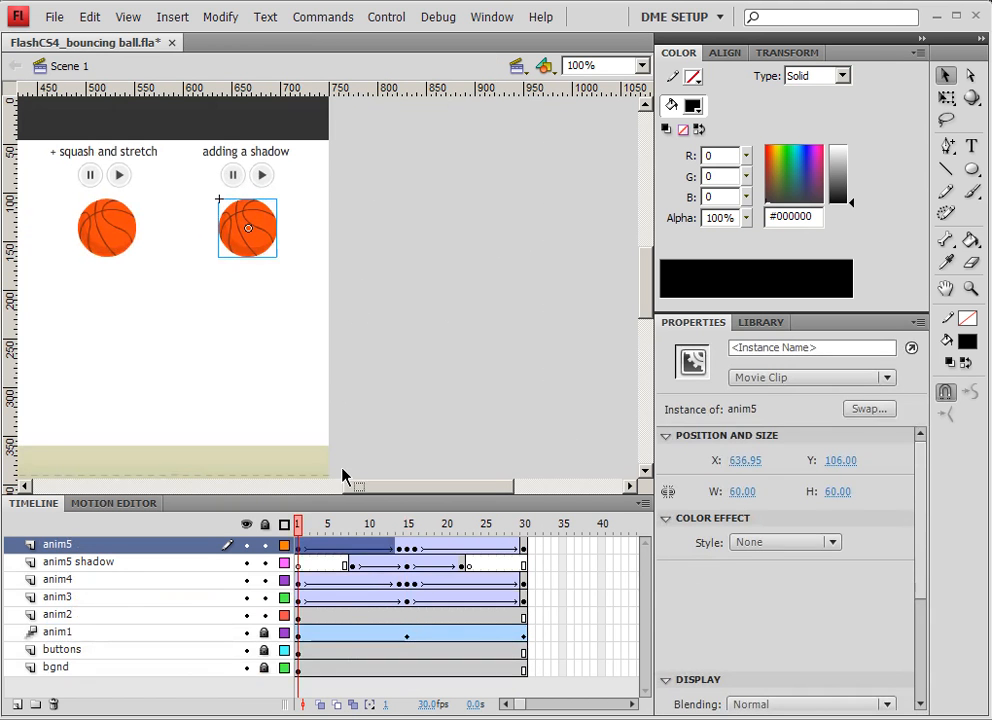
On the main timeline's anim5 layer, clear the keyframes after frame 1, remove the tween, and delete the anim5 shadow layer.
left_click_drag(545, 546, 385, 551)
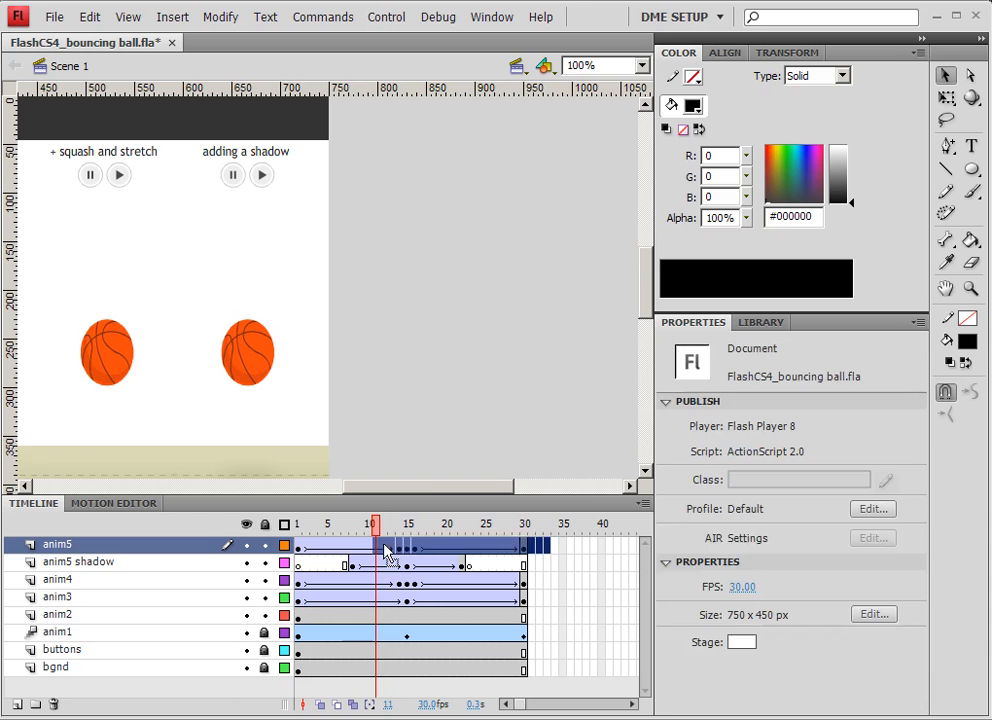
right_click(410, 548)
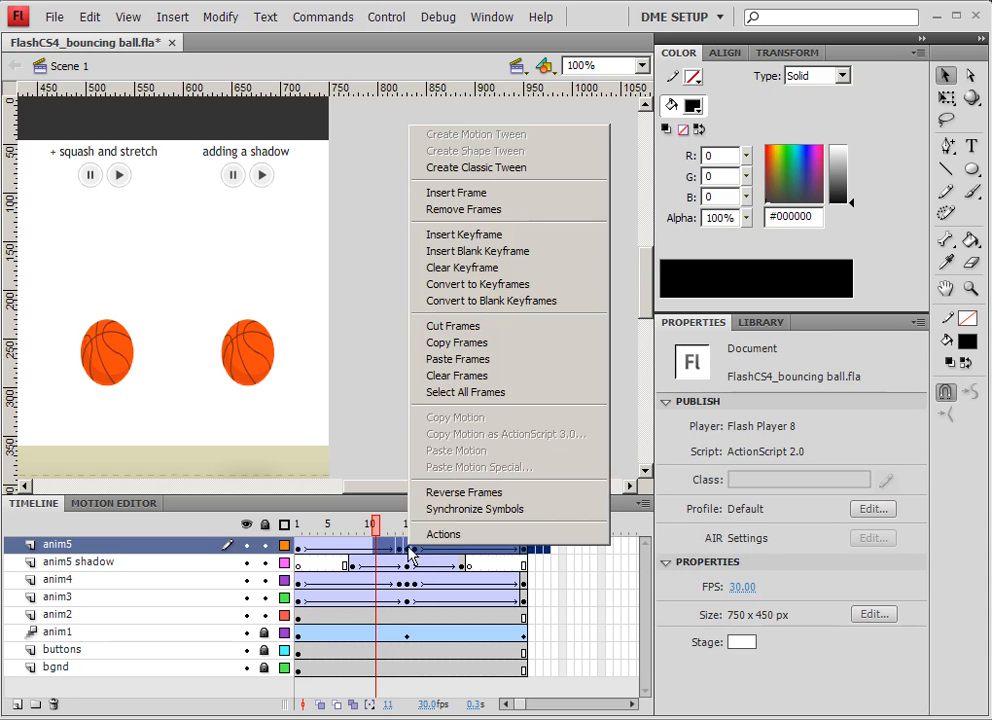
left_click(474, 281)
right_click(432, 550)
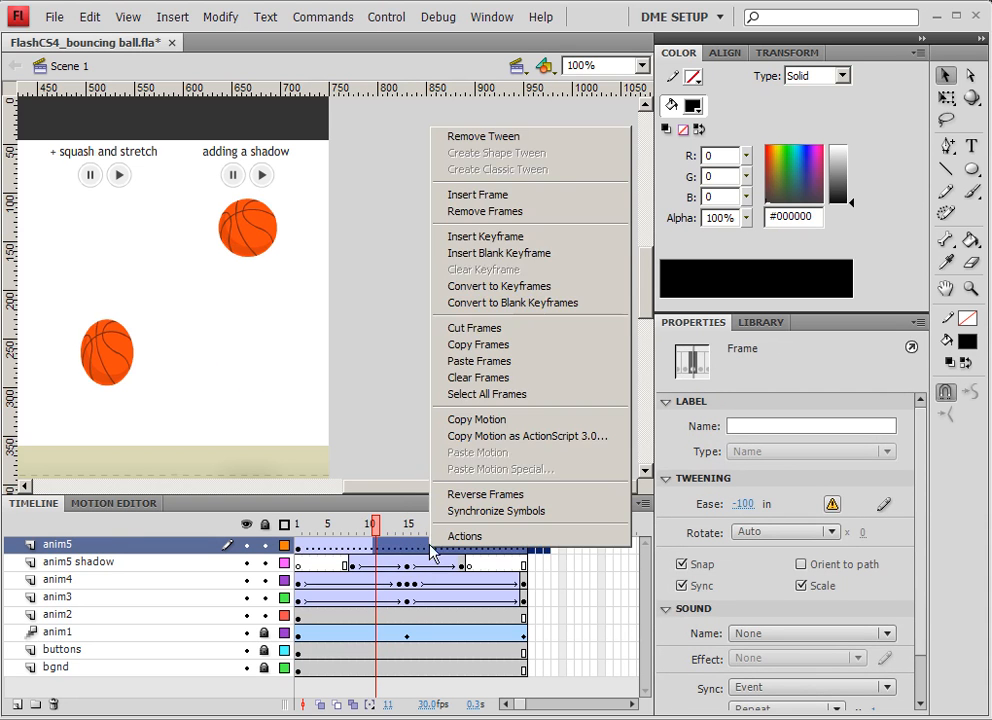
left_click(462, 136)
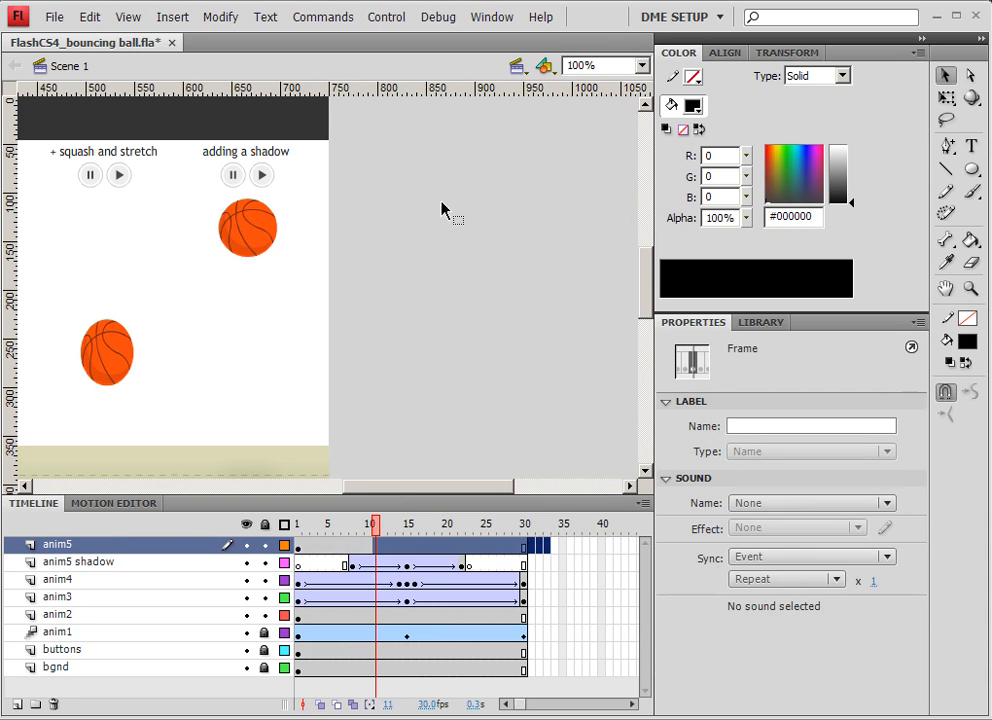
left_click(85, 562)
left_click(55, 705)
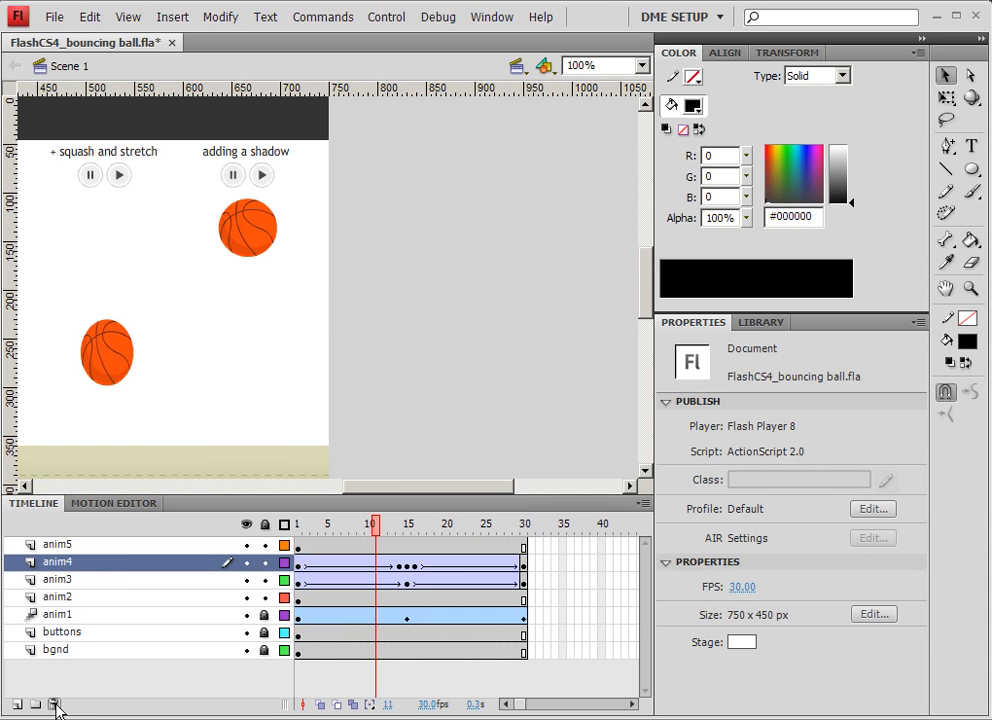
Test the movie and close the preview window.
left_click_drag(281, 339, 421, 259)
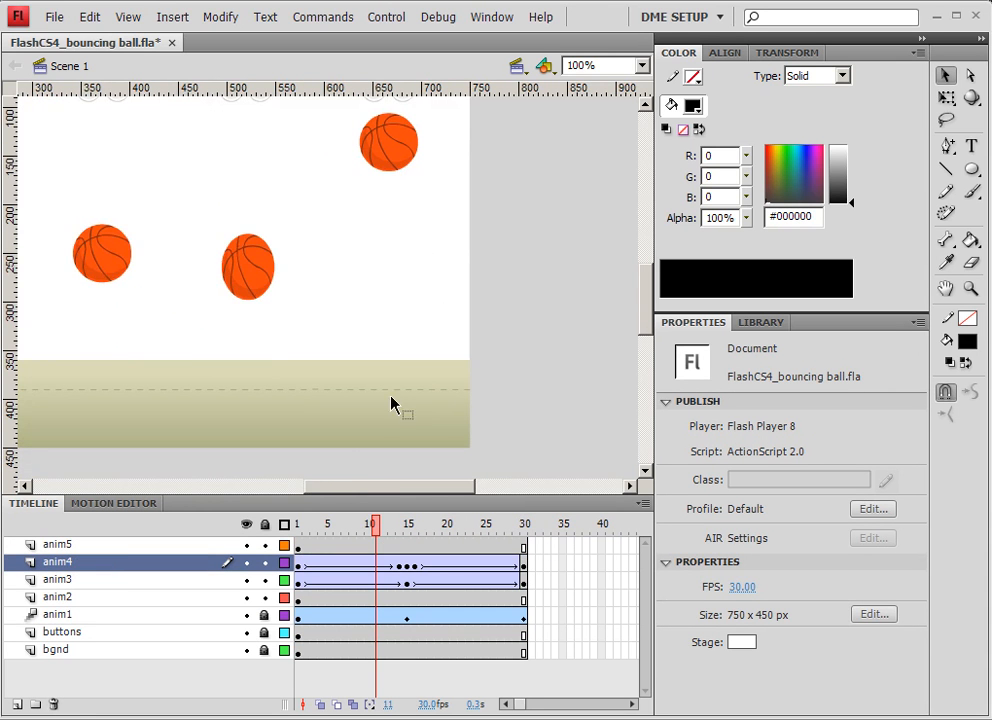
left_click_drag(355, 529, 287, 530)
key("ctrl+Return")
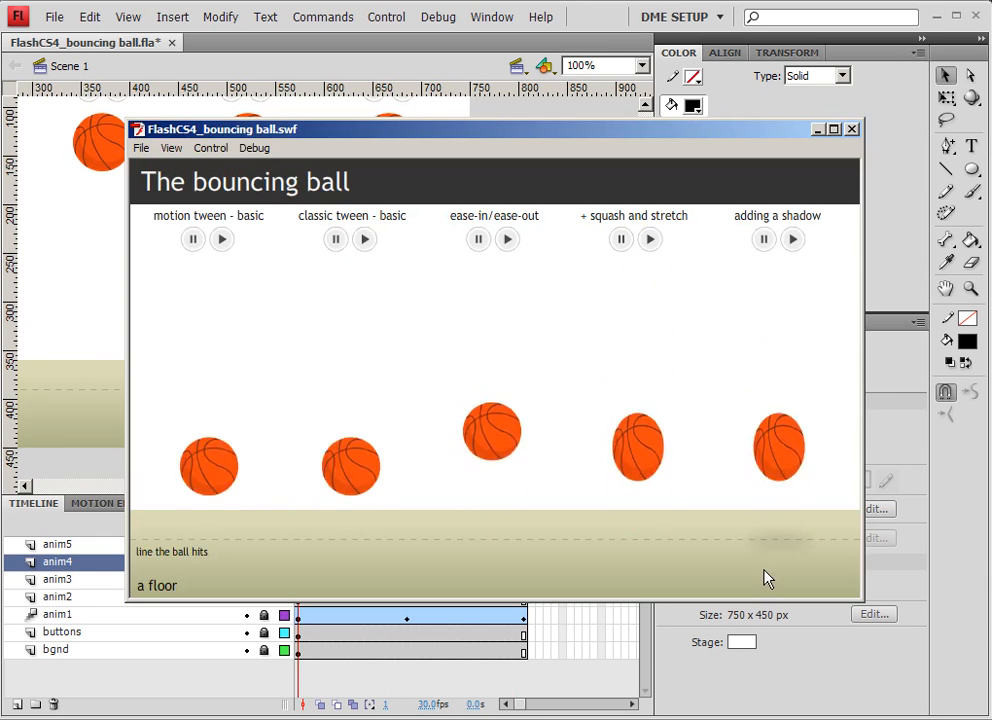
left_click(851, 129)
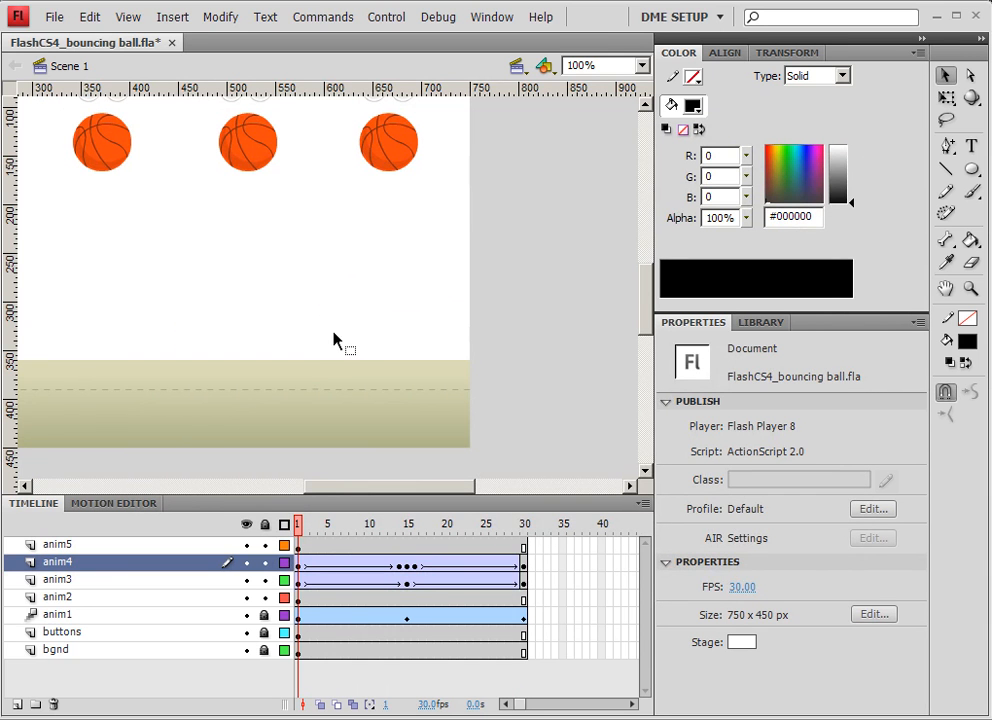
left_click_drag(207, 218, 359, 283)
left_click_drag(244, 237, 519, 354)
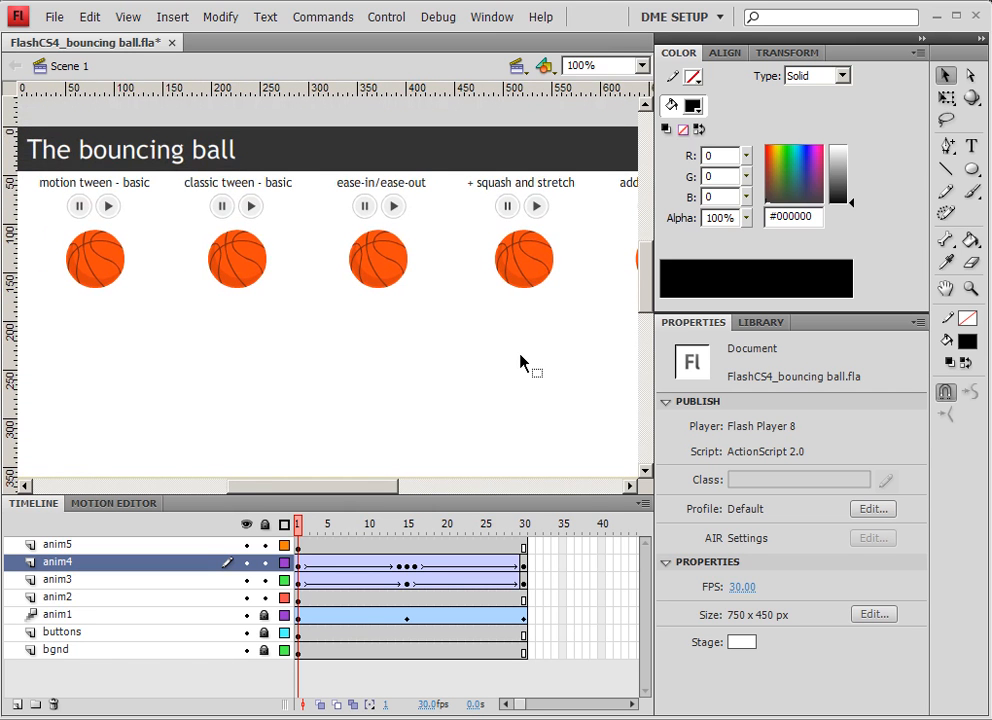